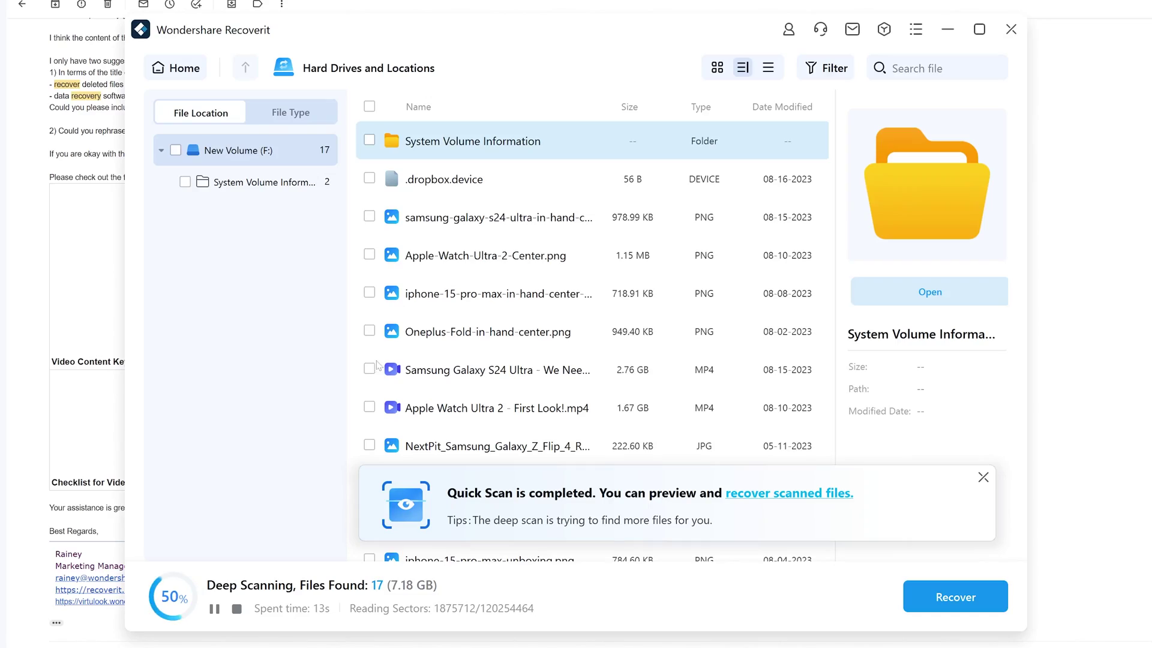
Step: Preview the Apple-Watch-Ultra-2-Center.png photo from the New Volume (F:) scan results
{"action": "left_click", "coordinate": [540, 217]}
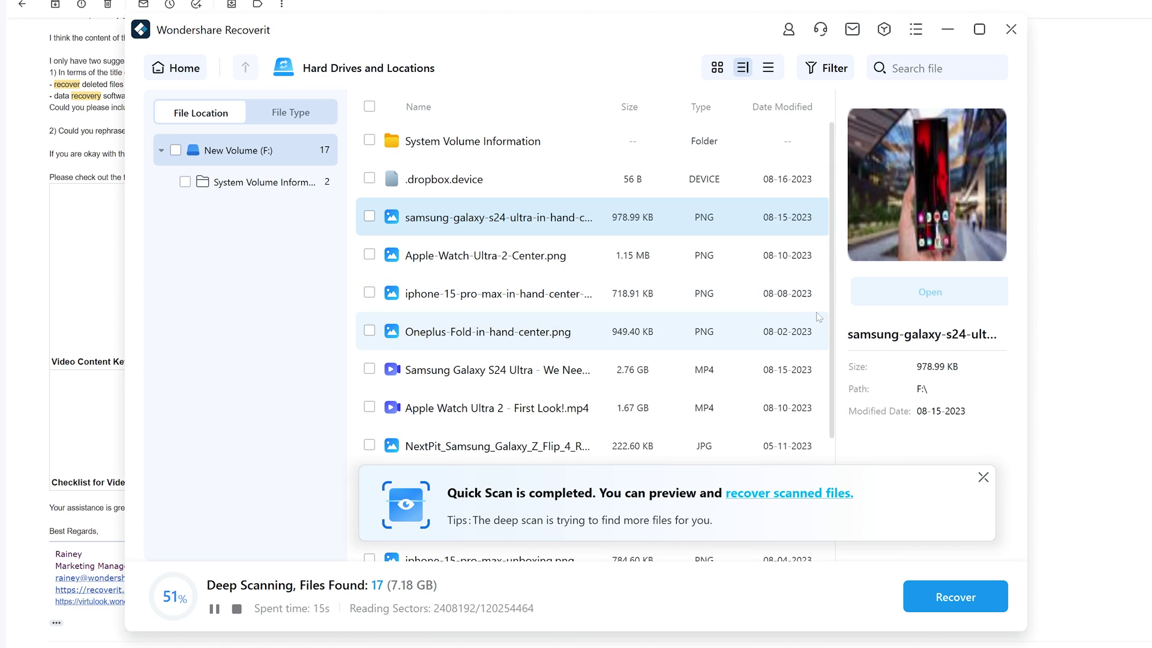
{"action": "left_click", "coordinate": [607, 267]}
{"action": "left_click", "coordinate": [900, 293]}
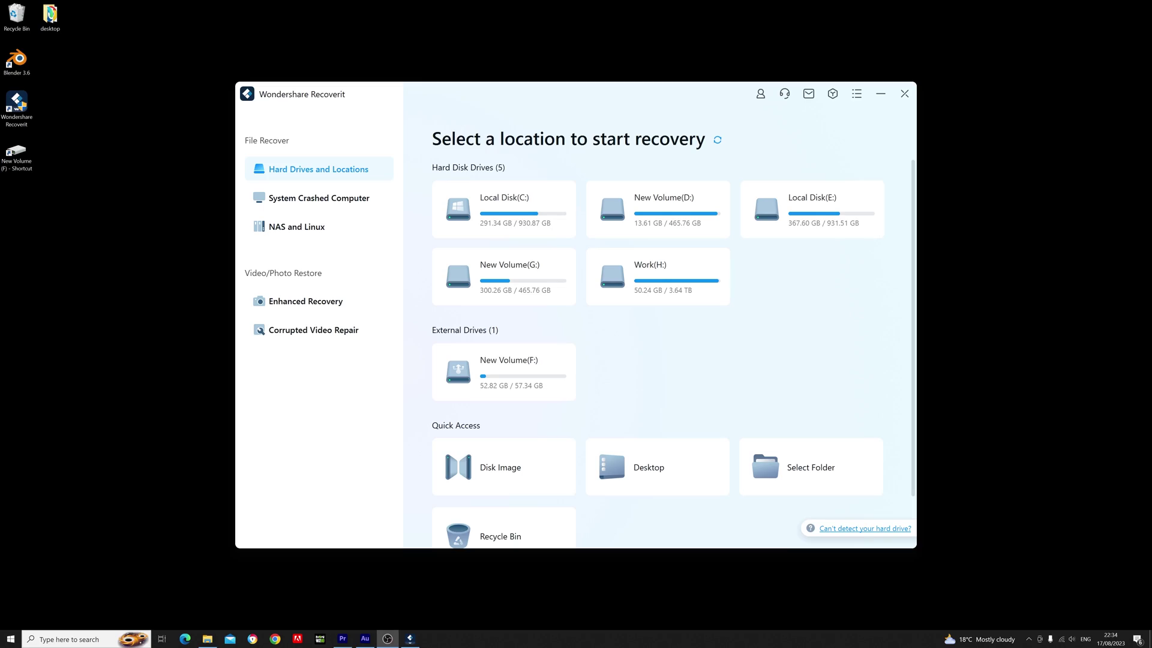
{"action": "left_click", "coordinate": [307, 302]}
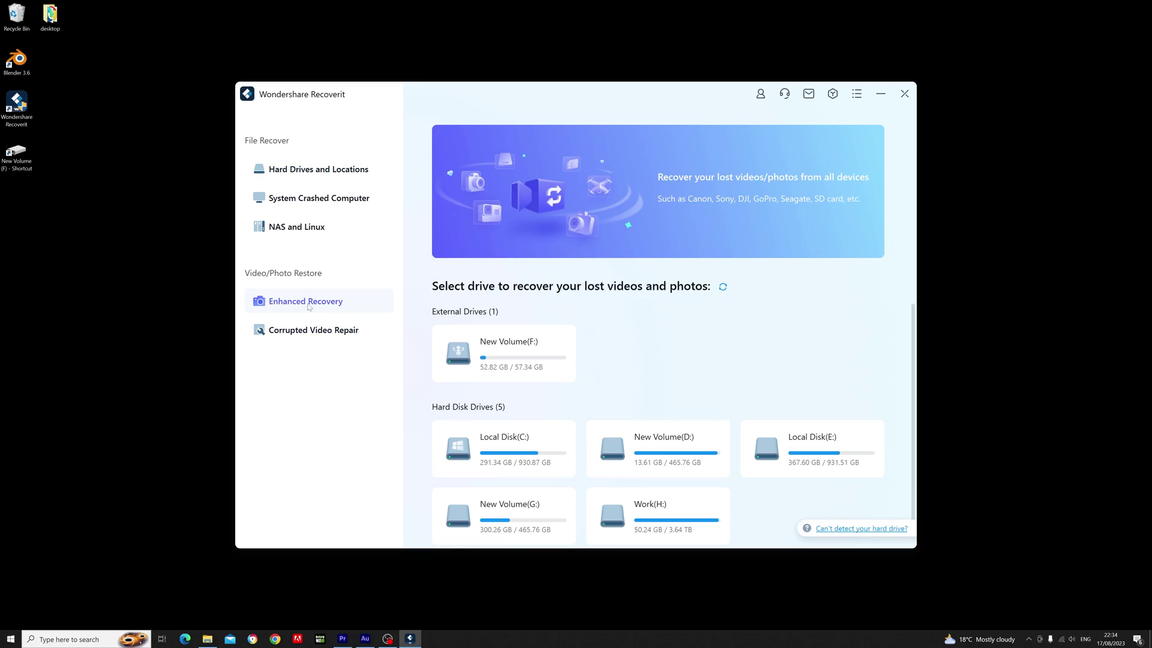
{"action": "scroll", "coordinate": [655, 381], "scroll_direction": "down", "scroll_amount": 1}
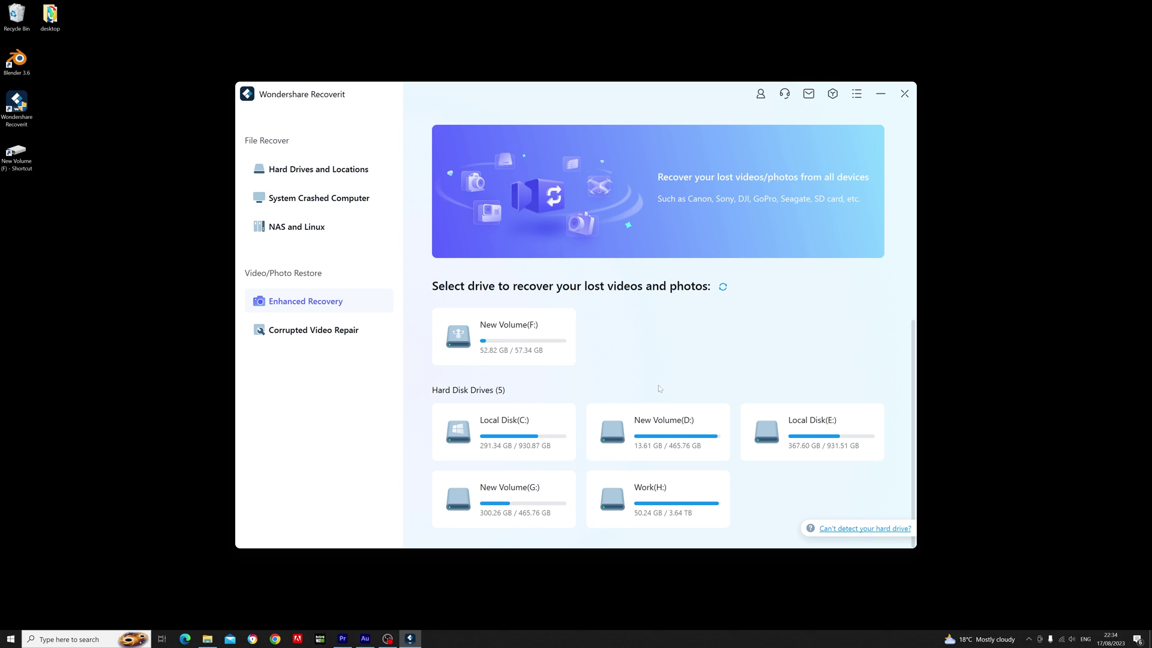
{"action": "left_click", "coordinate": [323, 341]}
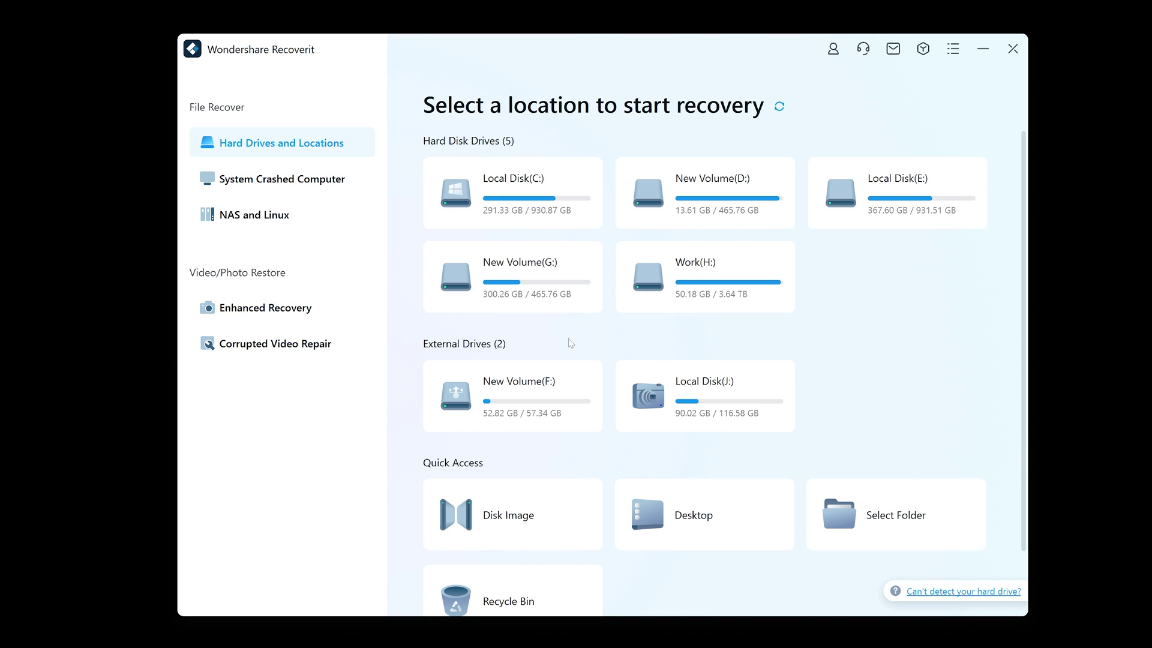
{"action": "scroll", "coordinate": [570, 342], "scroll_direction": "down", "scroll_amount": 1}
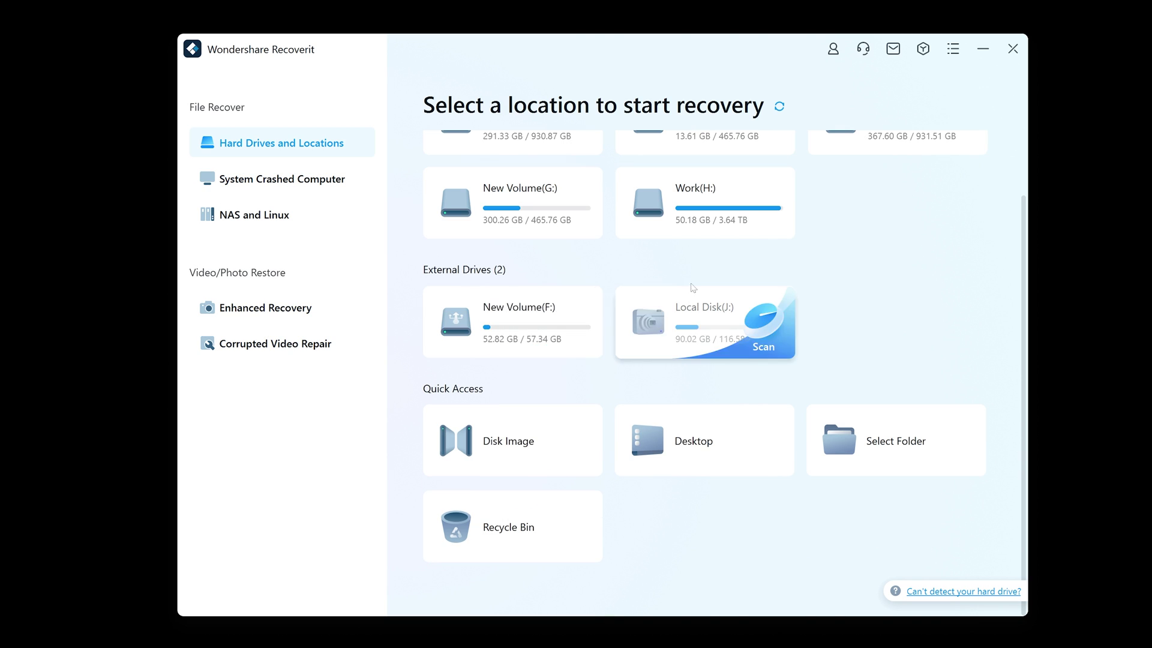
{"action": "scroll", "coordinate": [710, 259], "scroll_direction": "up", "scroll_amount": 1}
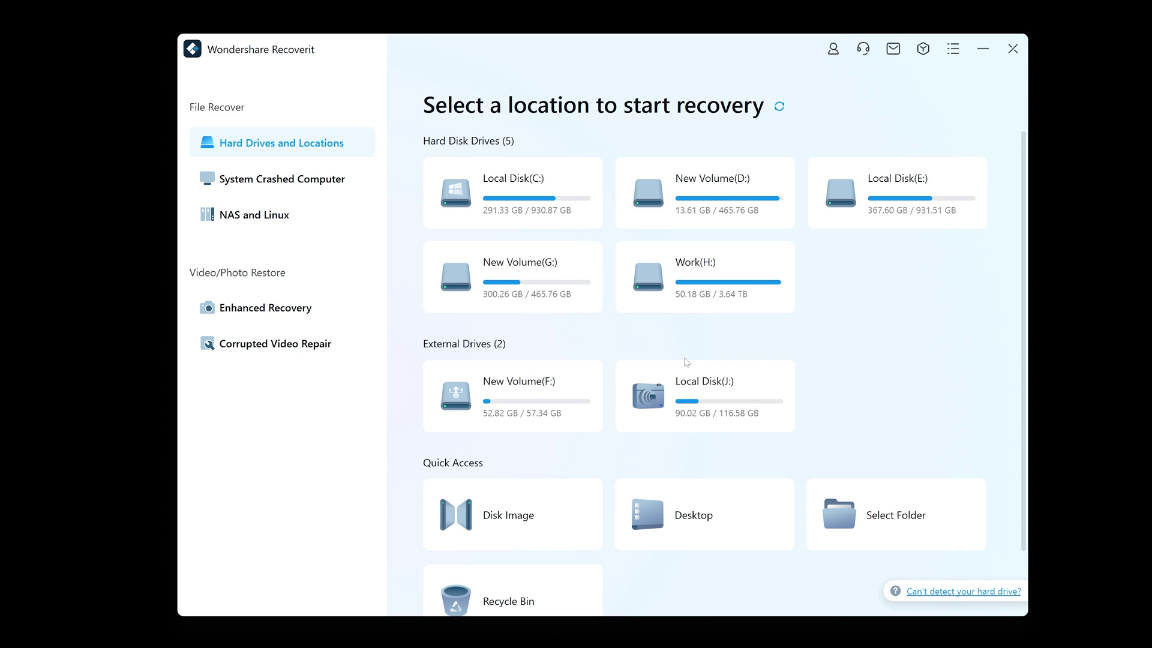
{"action": "scroll", "coordinate": [687, 362], "scroll_direction": "down", "scroll_amount": 1}
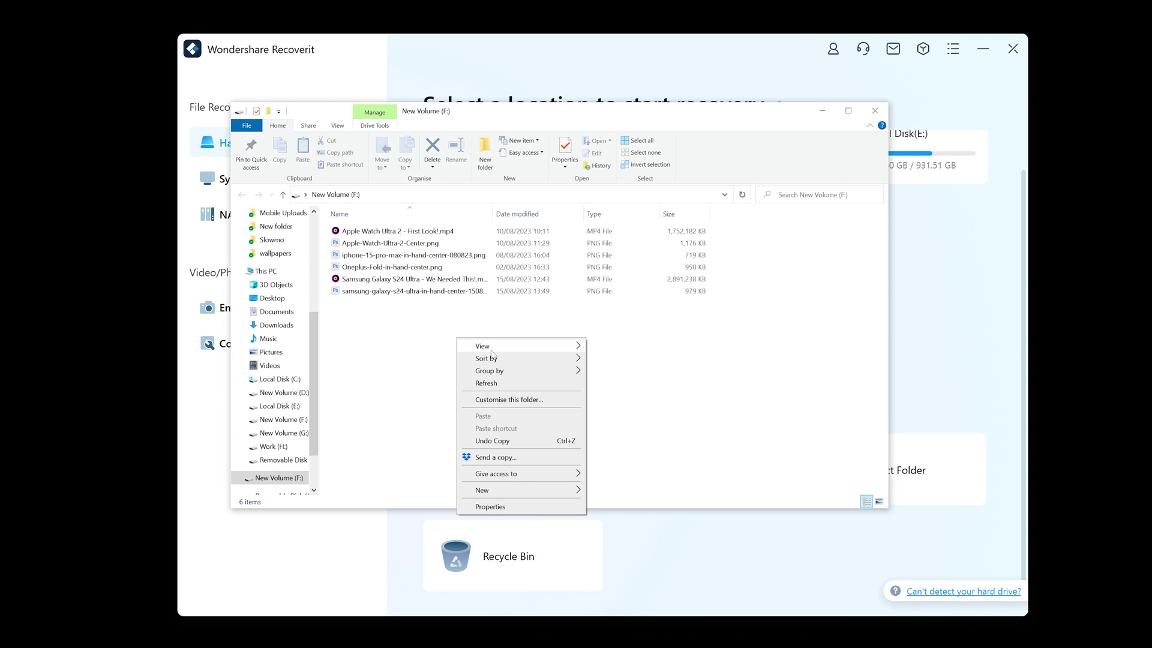
Step: Show New Volume (F:) files as large icons and select all six
{"action": "mouse_move", "coordinate": [576, 343]}
{"action": "left_click", "coordinate": [664, 359]}
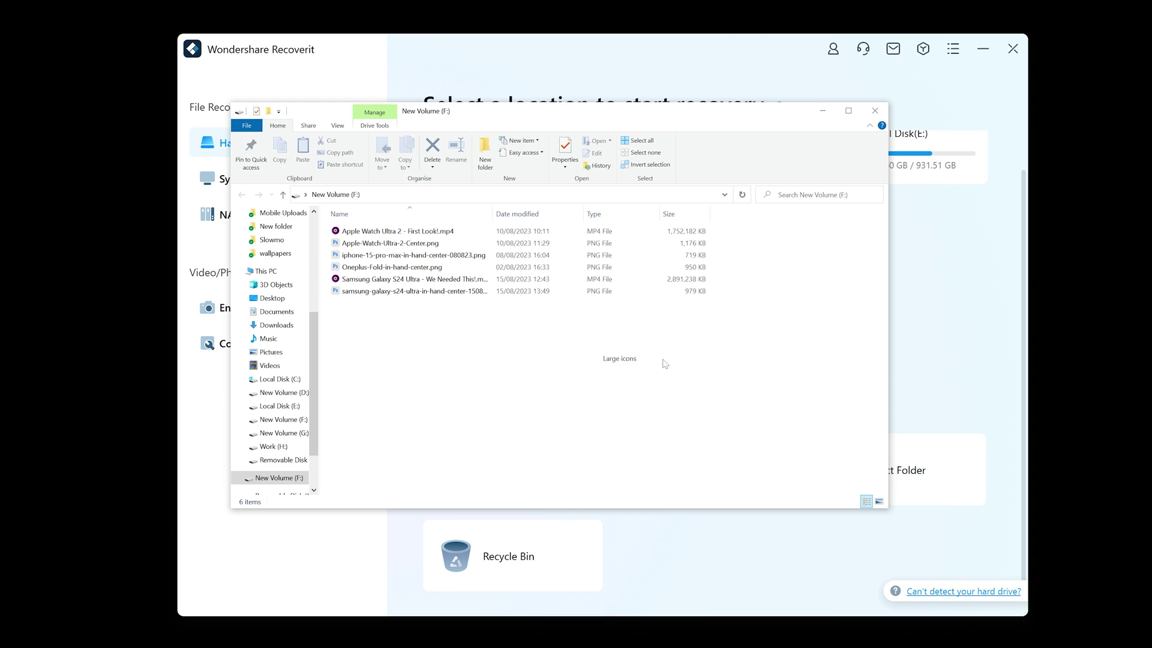
{"action": "left_click_drag", "start_coordinate": [636, 374], "coordinate": [106, 187]}
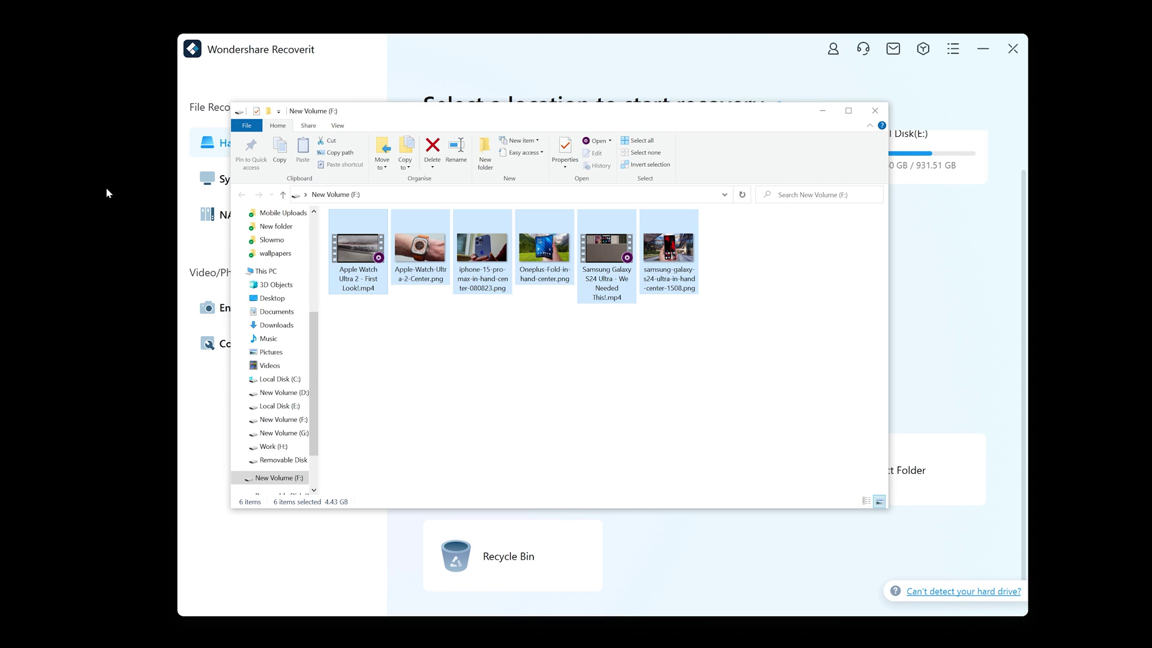
Step: Permanently delete the six files, close Explorer, and start scanning New Volume (F:)
{"action": "key", "text": "shift+Delete"}
{"action": "left_click", "coordinate": [633, 342]}
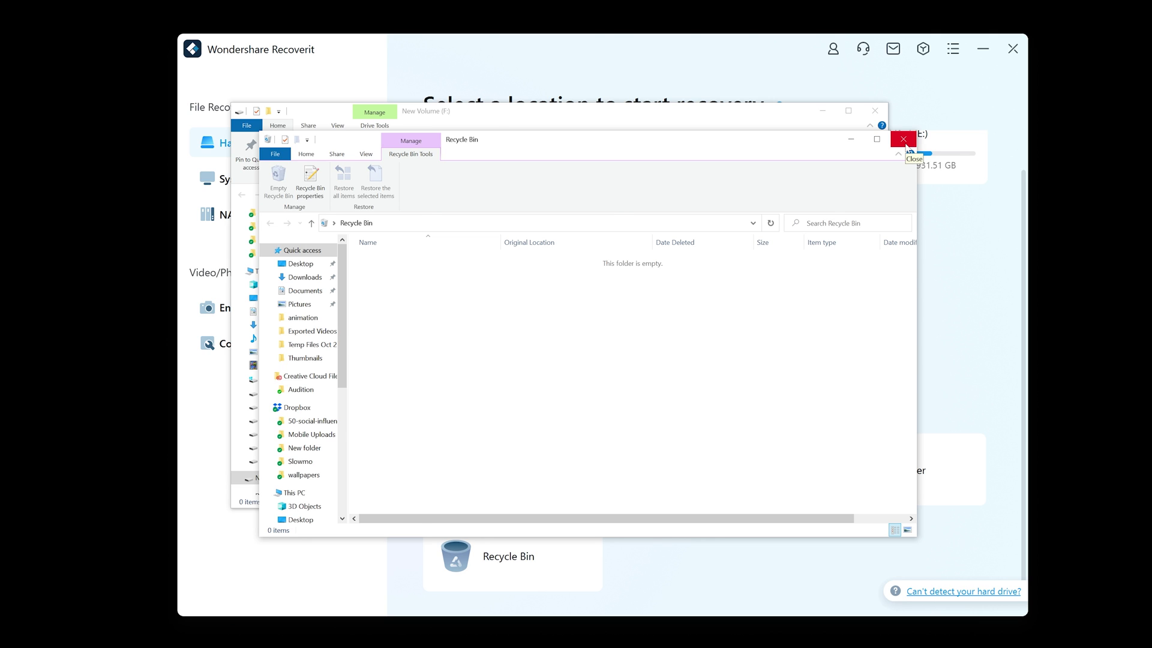
{"action": "left_click", "coordinate": [903, 140]}
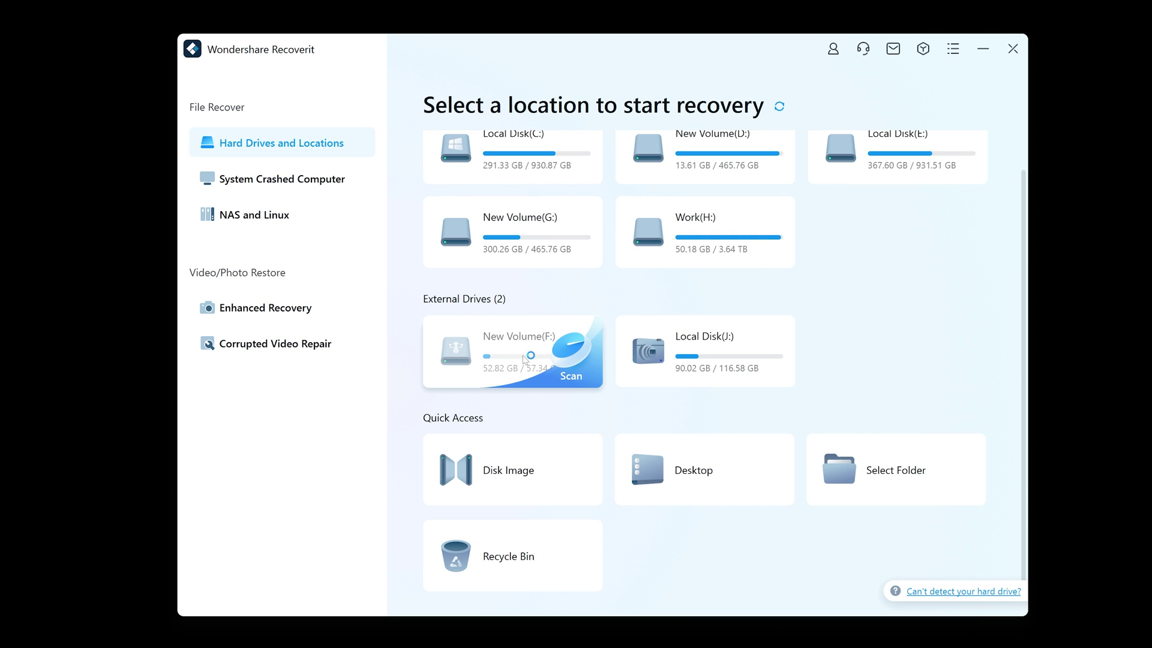
{"action": "left_click", "coordinate": [525, 359]}
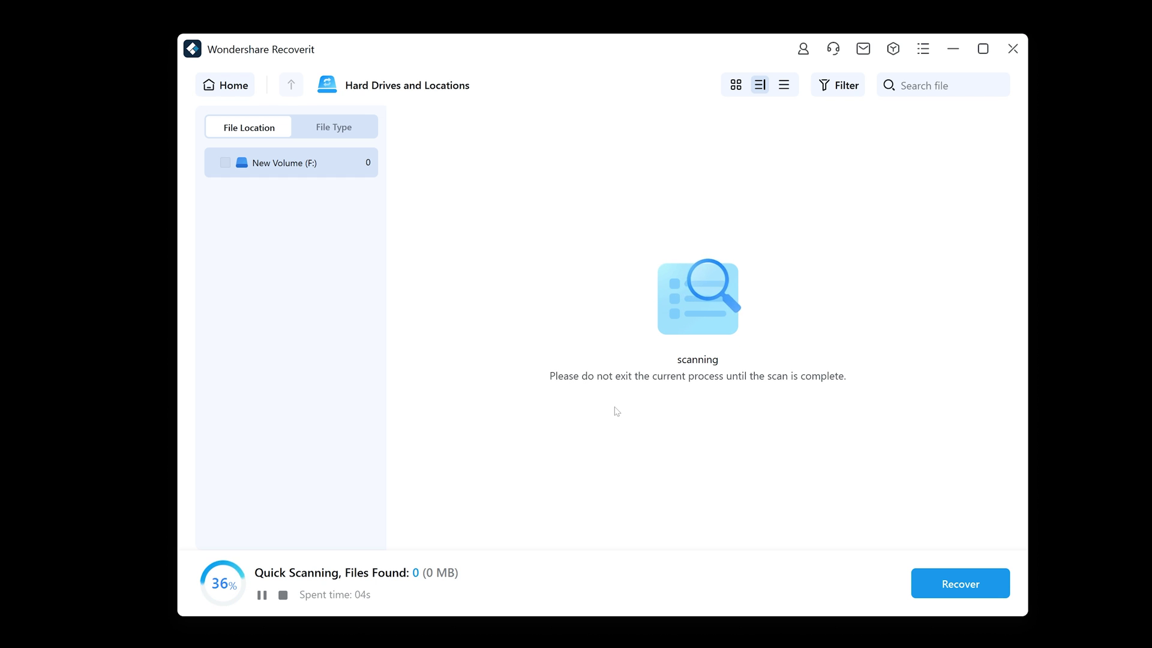
Step: Exclude System Volume Information and .dropbox.device from recovery and dismiss the quick-scan notice
{"action": "scroll", "coordinate": [587, 374], "scroll_direction": "down", "scroll_amount": 2}
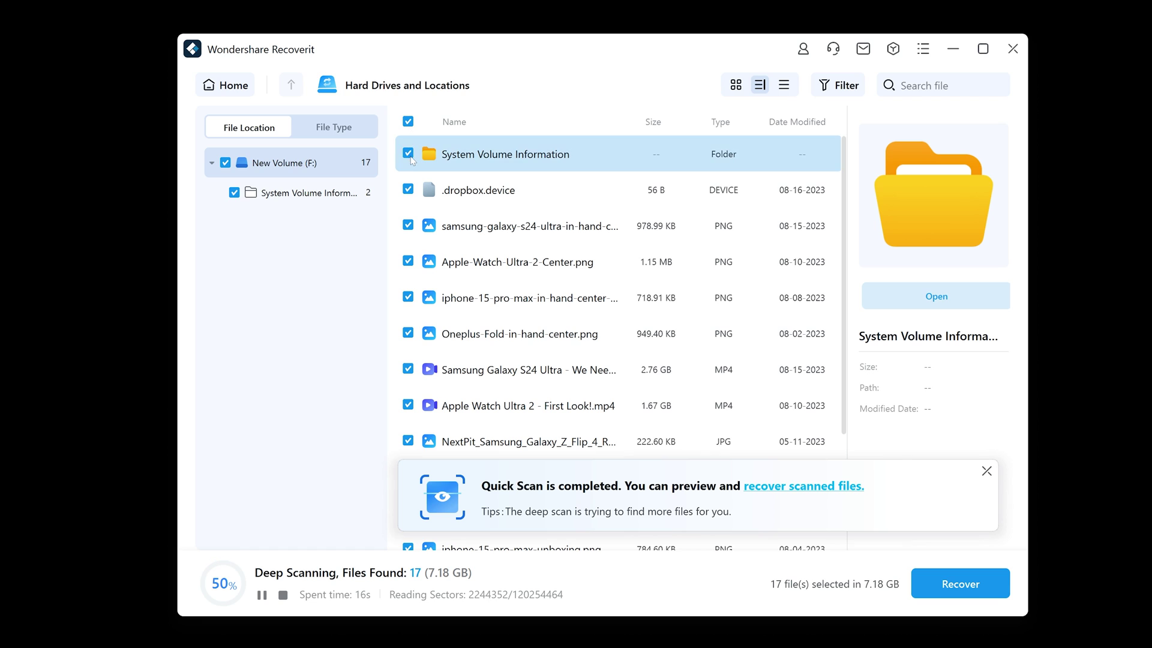
{"action": "left_click", "coordinate": [409, 153]}
{"action": "left_click", "coordinate": [408, 189]}
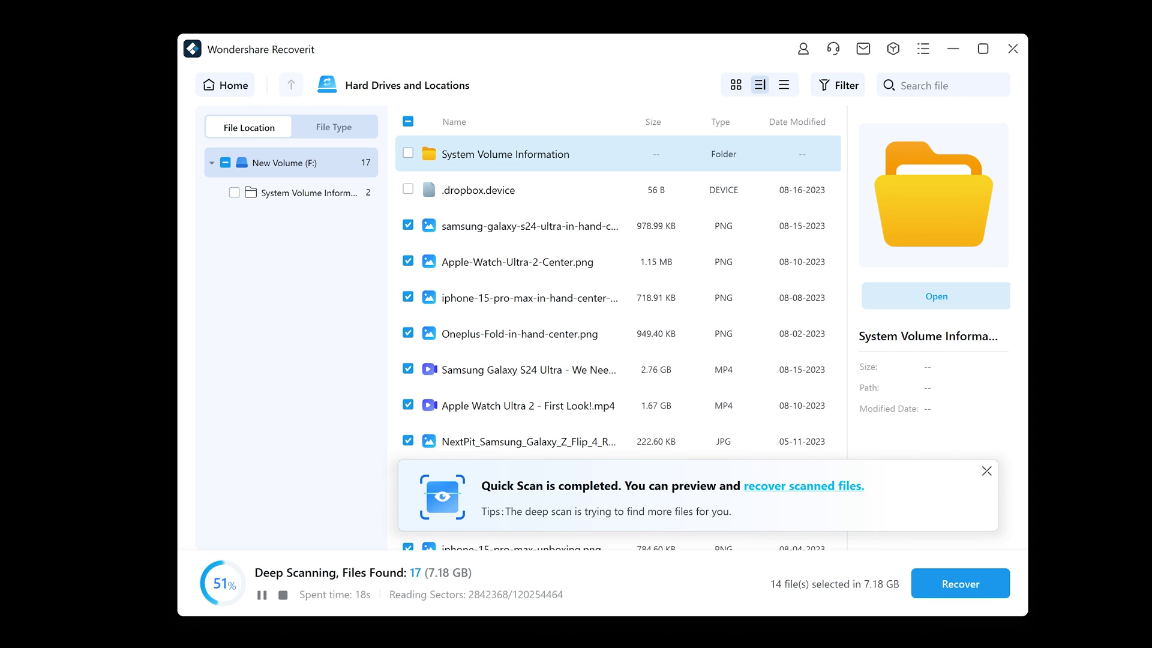
{"action": "left_click", "coordinate": [988, 471]}
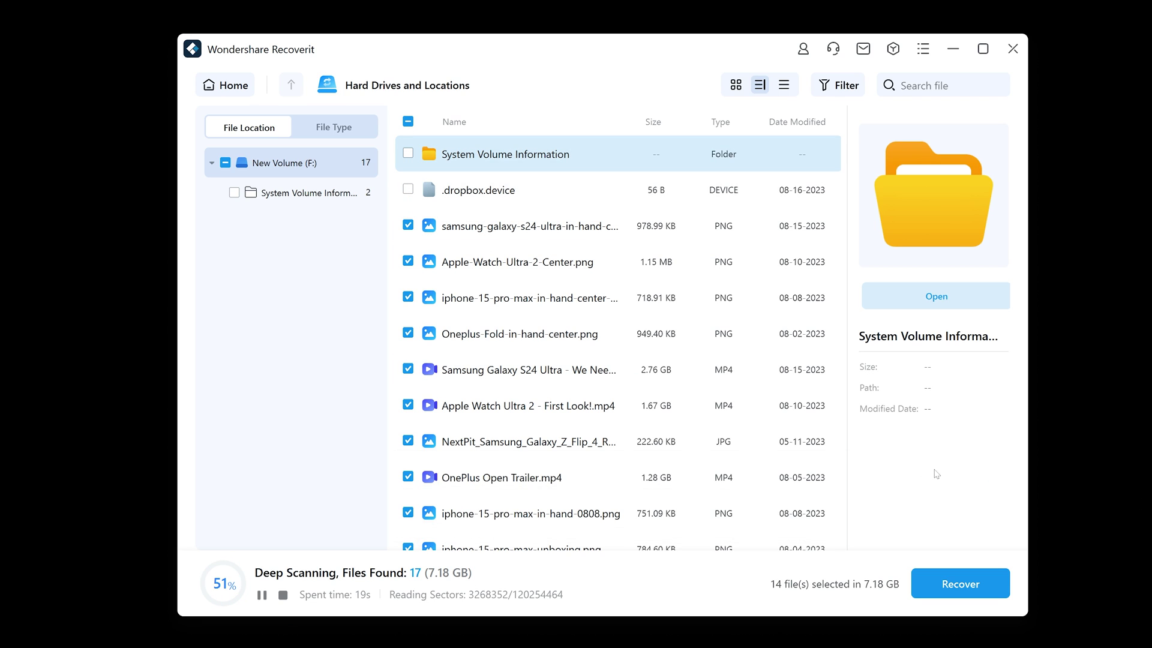
Step: Recover the 14 selected files into a new folder on Local Disk (C:)
{"action": "left_click", "coordinate": [966, 580]}
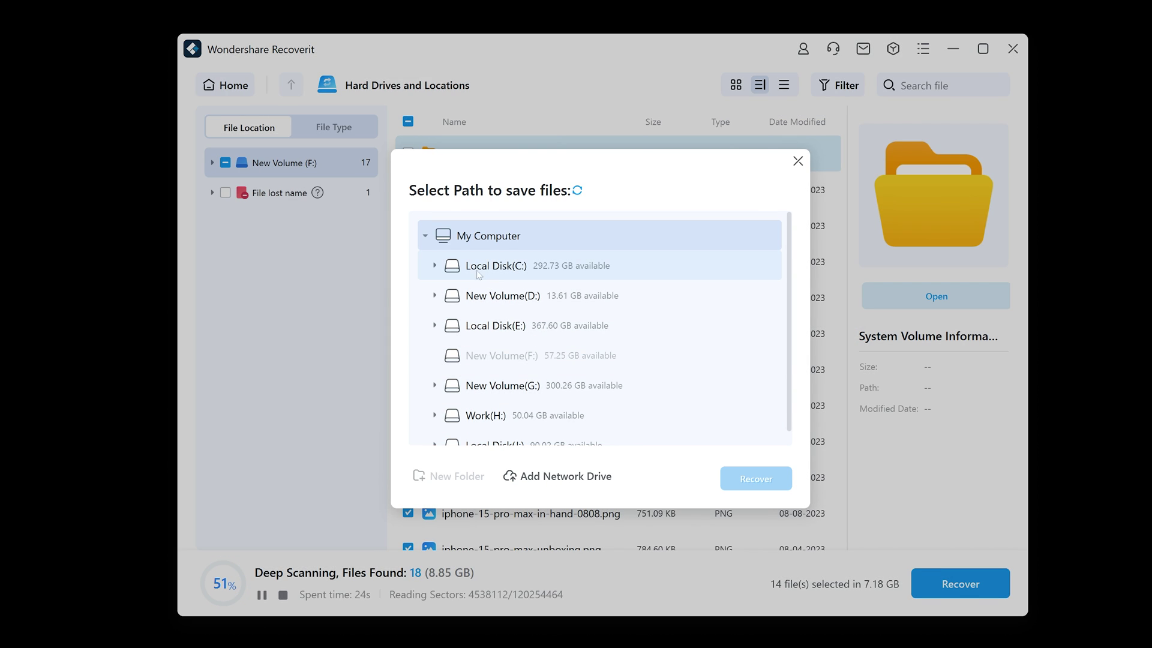
{"action": "left_click", "coordinate": [457, 268]}
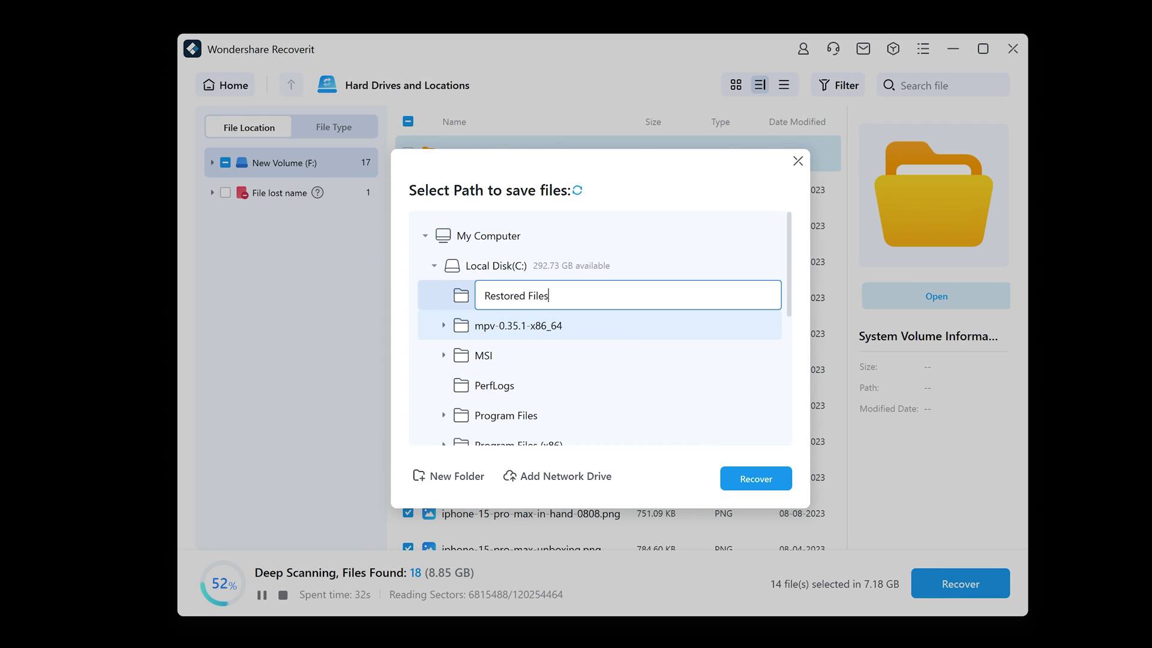
{"action": "left_click", "coordinate": [756, 480]}
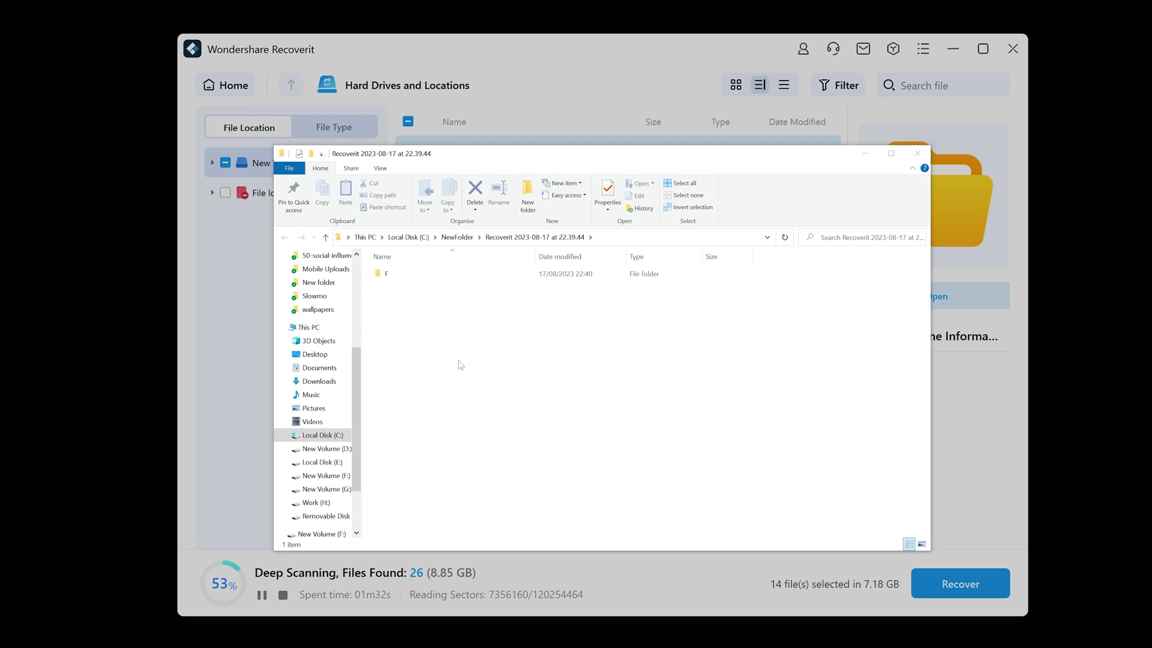
Step: Open the recovered F folder and view for-luke.png in the Photos app
{"action": "double_click", "coordinate": [379, 274]}
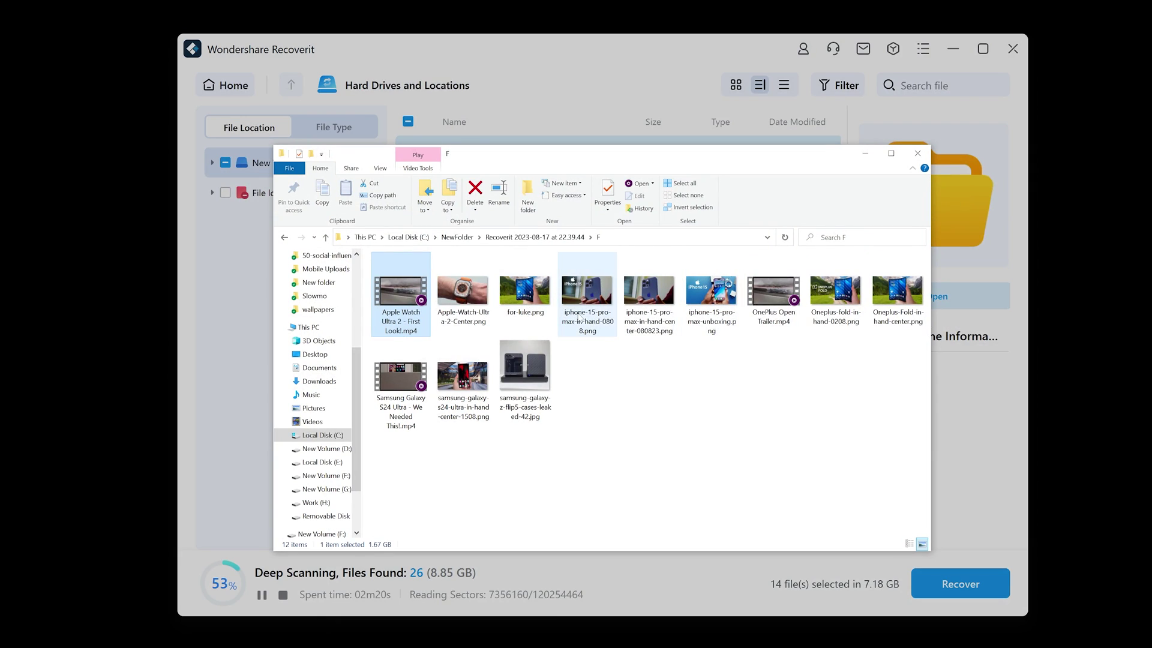
{"action": "right_click", "coordinate": [529, 293]}
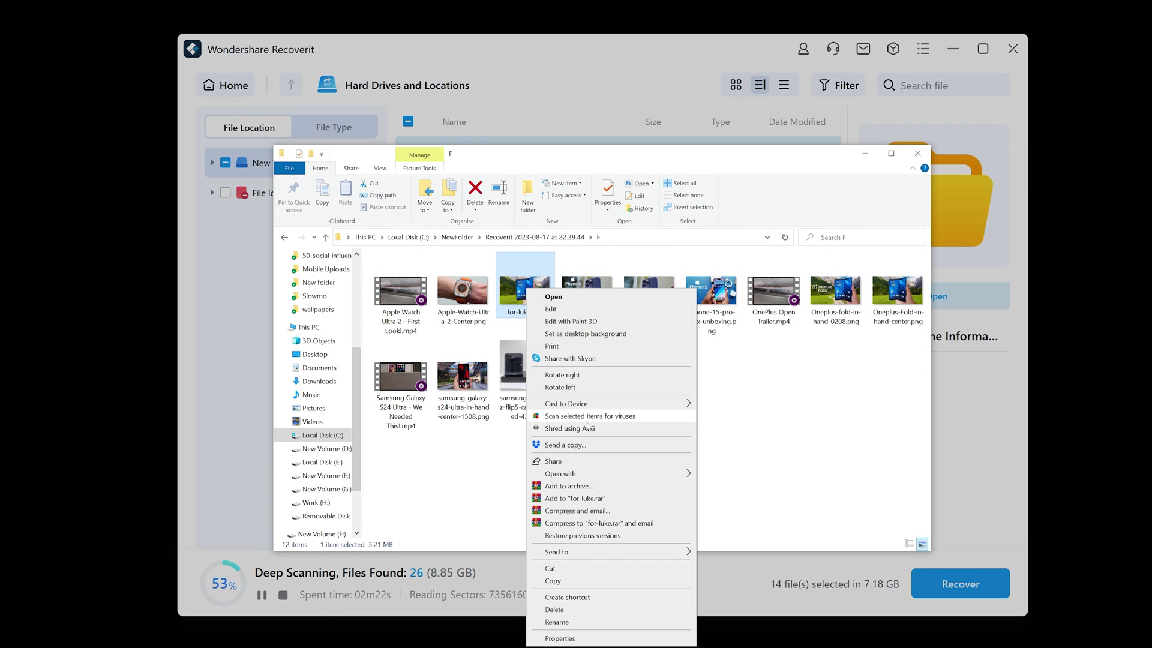
{"action": "mouse_move", "coordinate": [581, 480]}
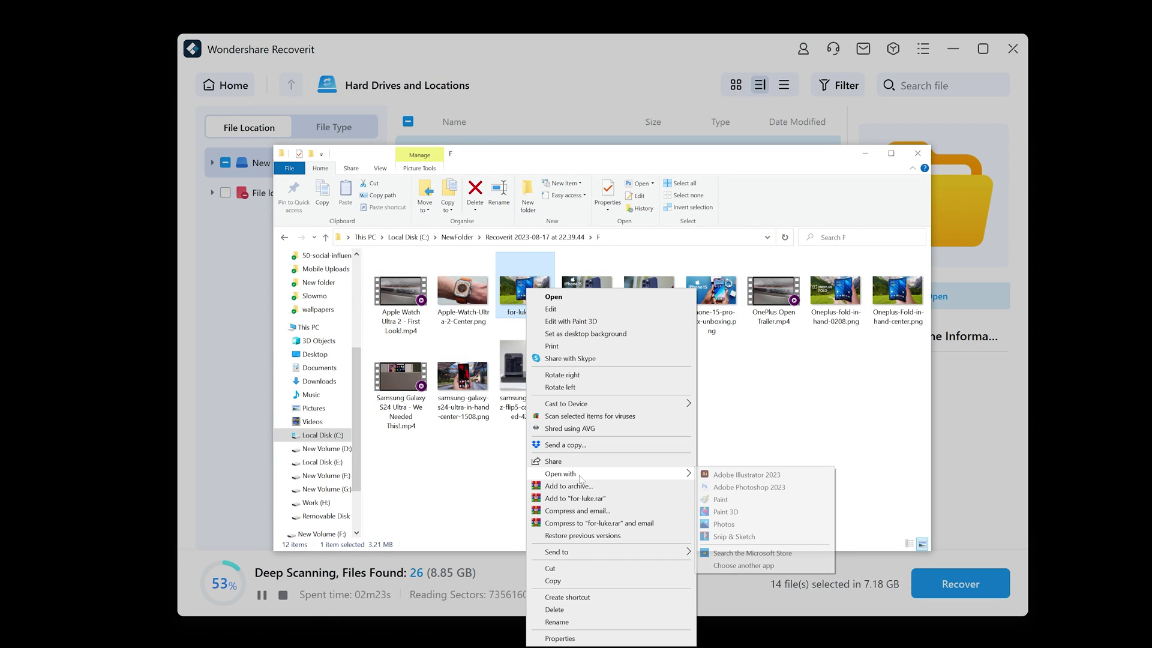
{"action": "left_click", "coordinate": [737, 527]}
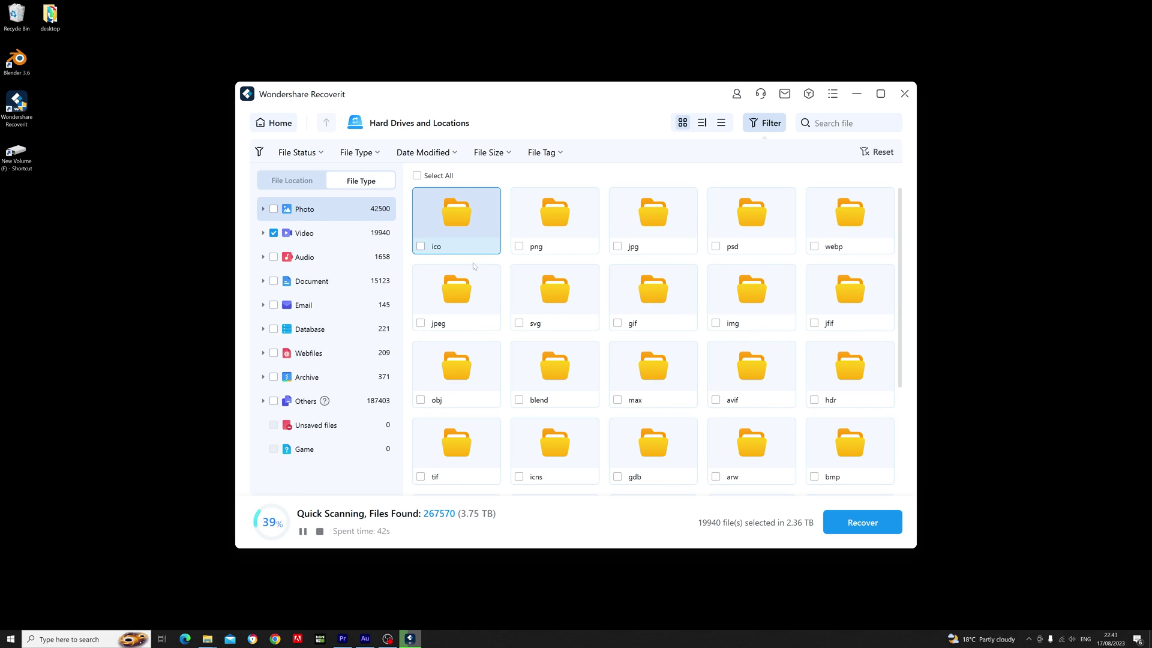
{"action": "scroll", "coordinate": [474, 266], "scroll_direction": "down", "scroll_amount": 3}
{"action": "scroll", "coordinate": [556, 296], "scroll_direction": "up", "scroll_amount": 3}
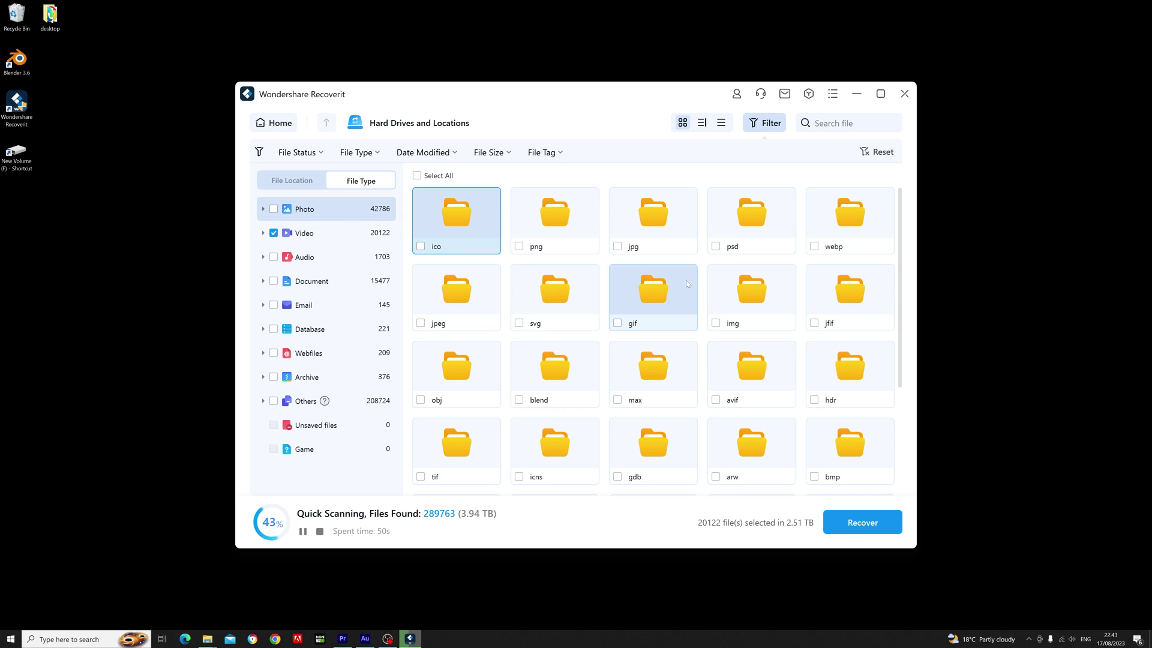
{"action": "scroll", "coordinate": [687, 283], "scroll_direction": "down", "scroll_amount": 3}
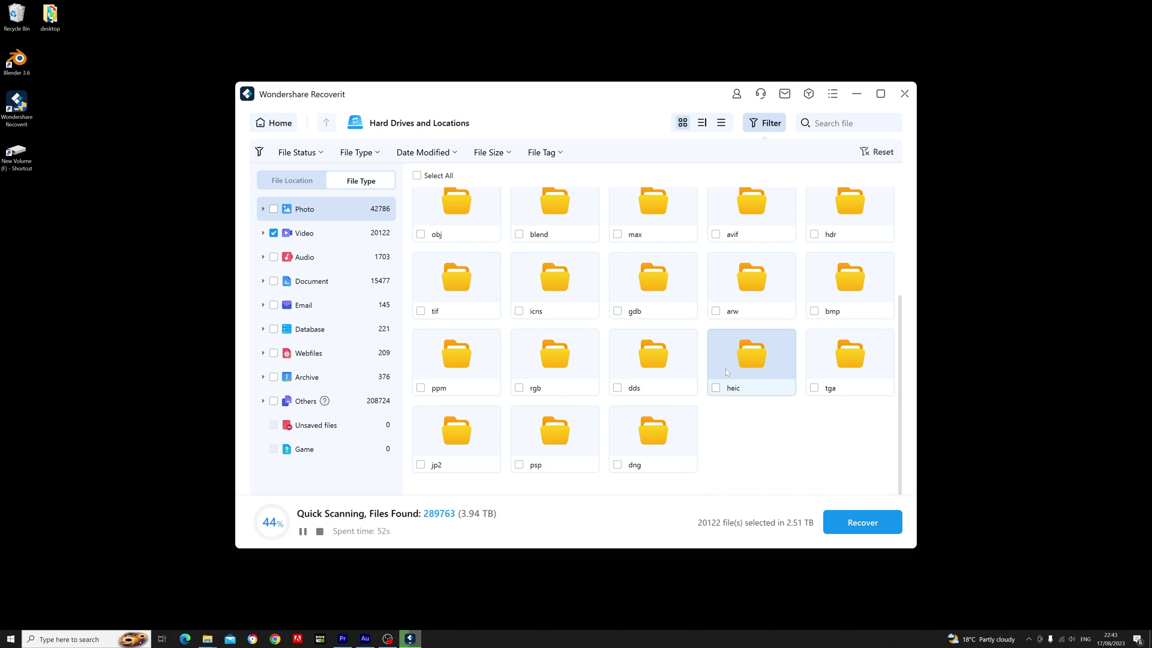
{"action": "scroll", "coordinate": [520, 352], "scroll_direction": "up", "scroll_amount": 3}
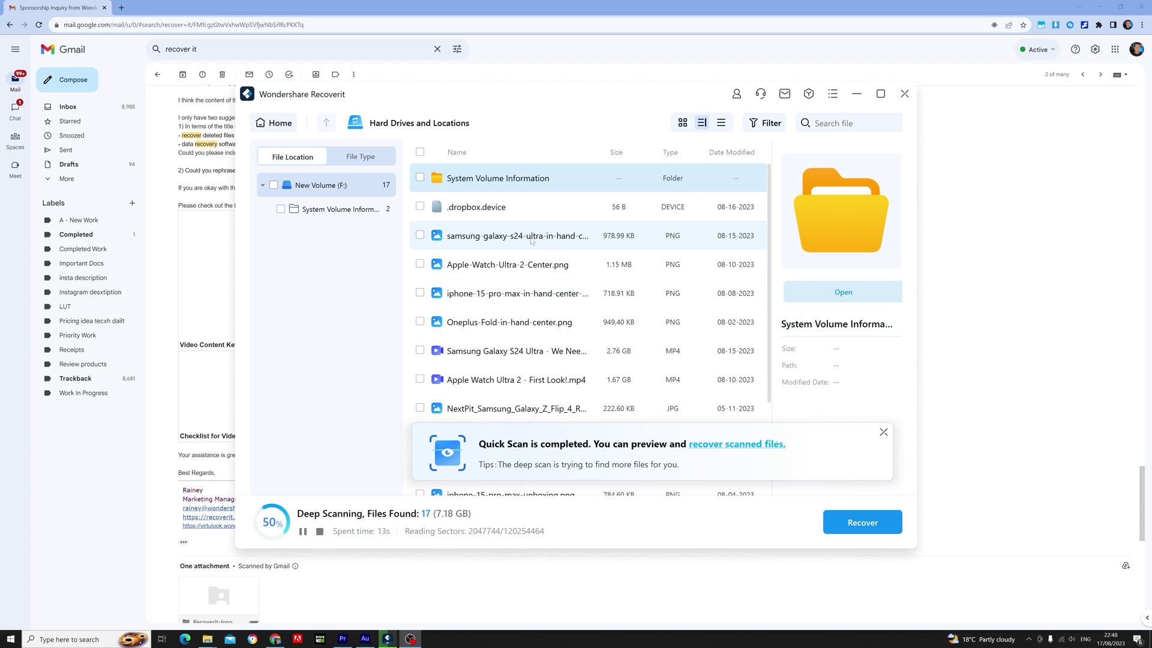
Step: Preview the Apple-Watch-Ultra-2-Center.png photo full-size, then close the preview
{"action": "left_click", "coordinate": [594, 237]}
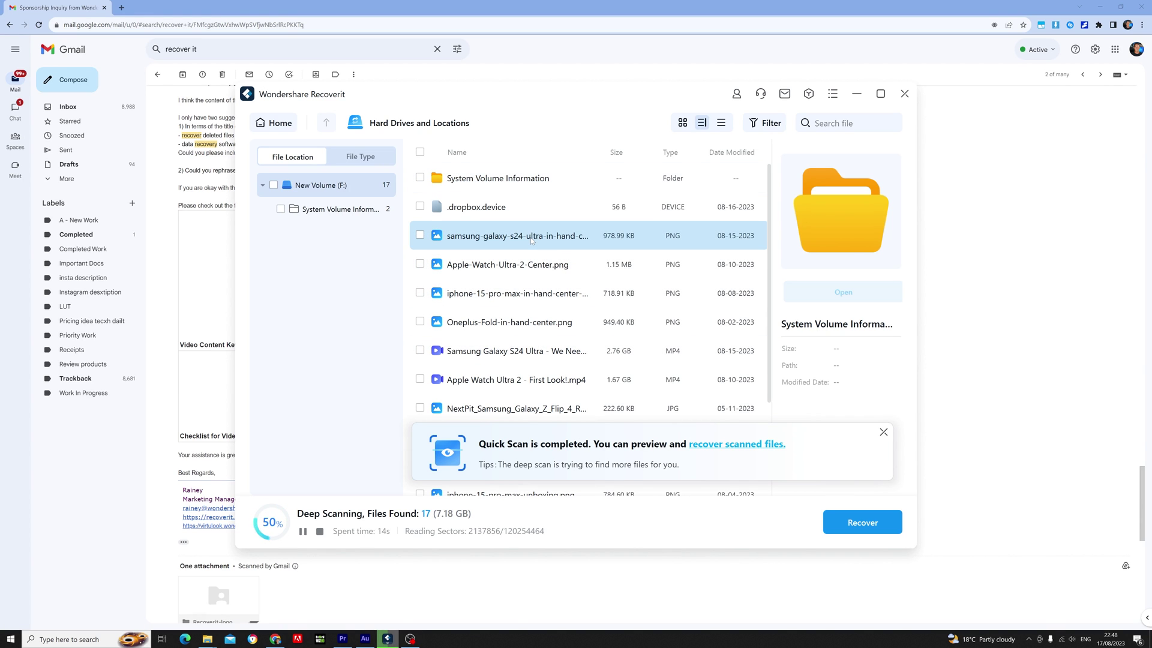
{"action": "left_click", "coordinate": [591, 265]}
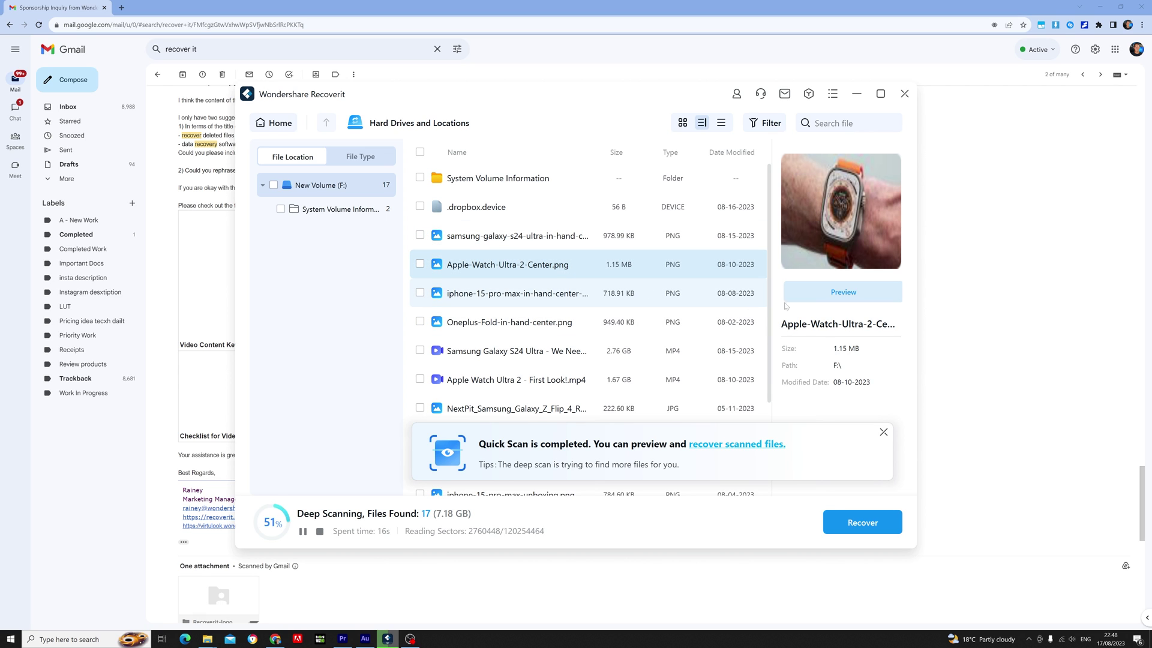
{"action": "left_click", "coordinate": [821, 295]}
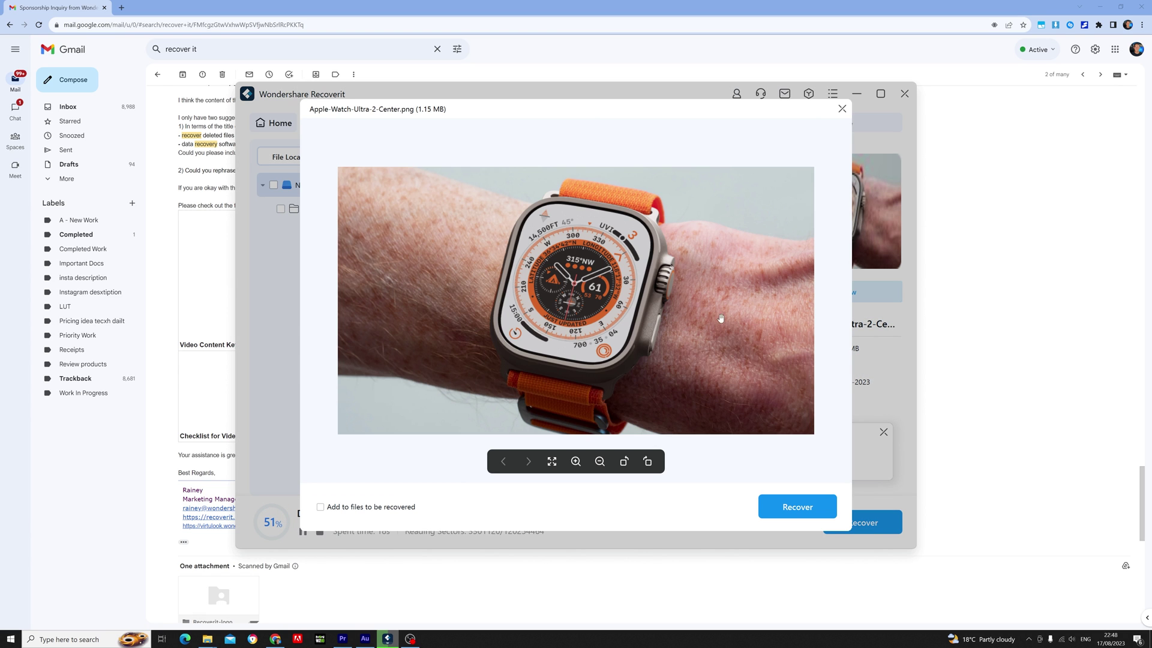
{"action": "left_click", "coordinate": [842, 109]}
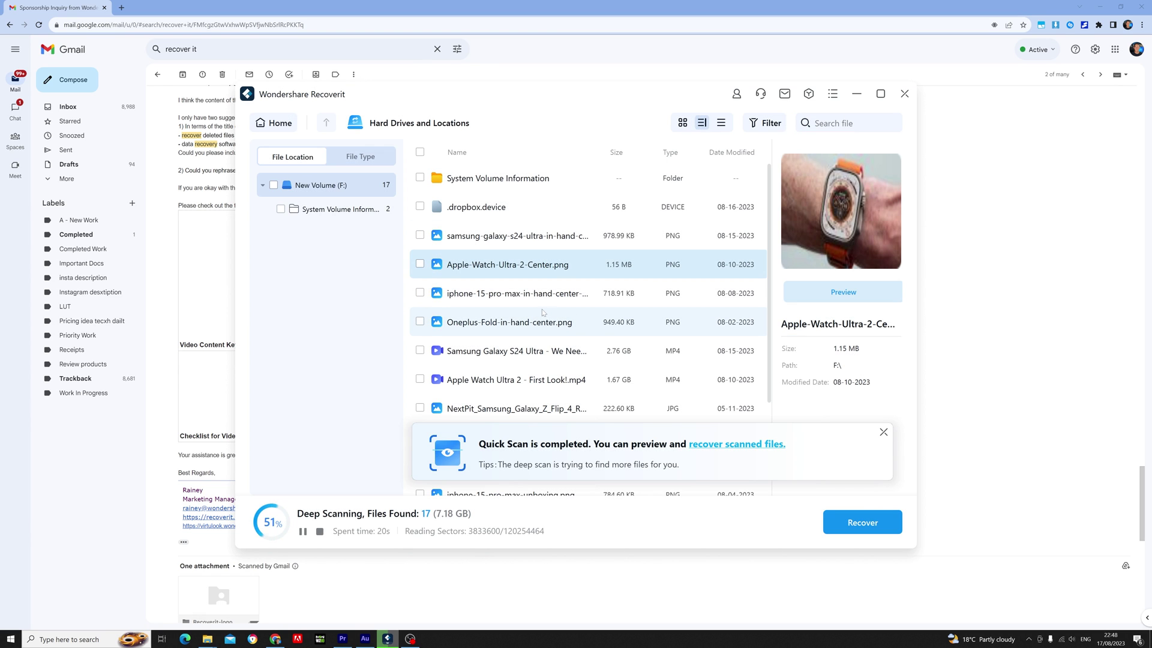
Step: Preview the iPhone 15 Pro Max photo, then go to Corrupted Video Repair
{"action": "left_click", "coordinate": [744, 293]}
{"action": "left_click", "coordinate": [863, 294]}
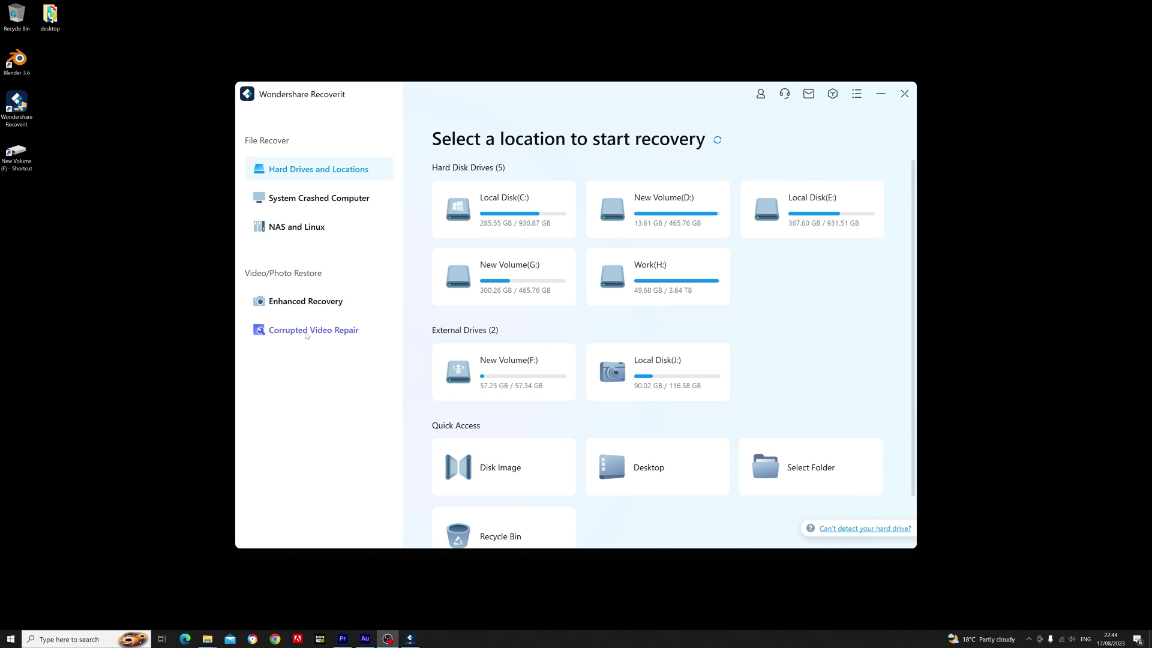
{"action": "left_click", "coordinate": [307, 334]}
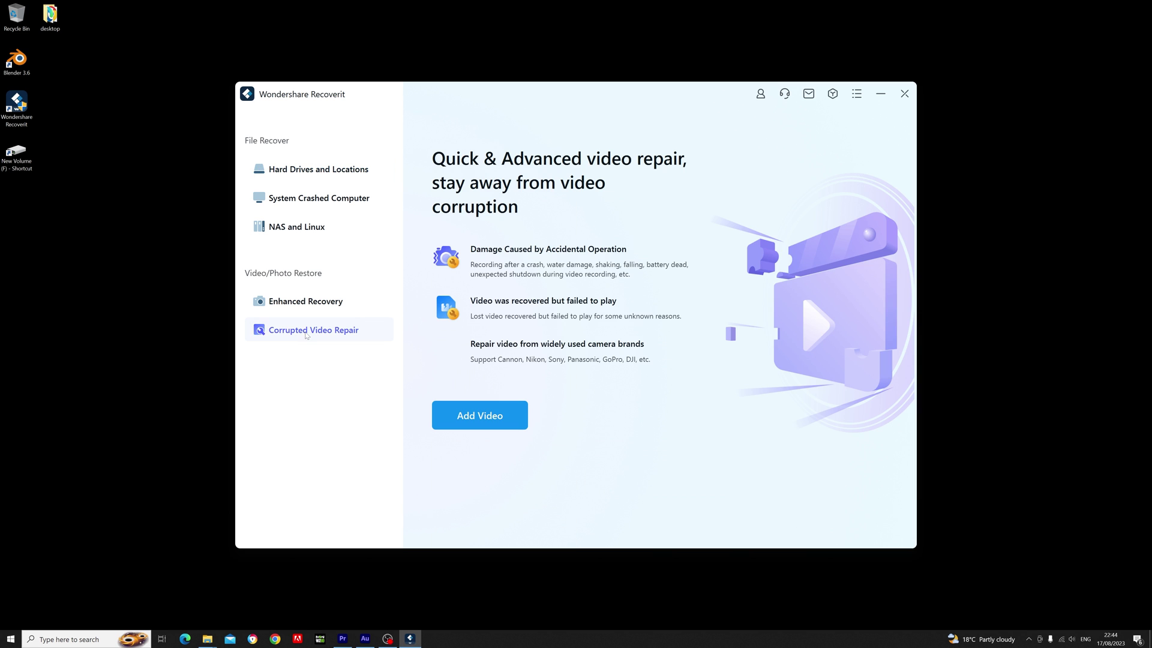
Step: Browse Local Disk (C:) for a video to repair, then switch to Enhanced Recovery
{"action": "left_click", "coordinate": [501, 423]}
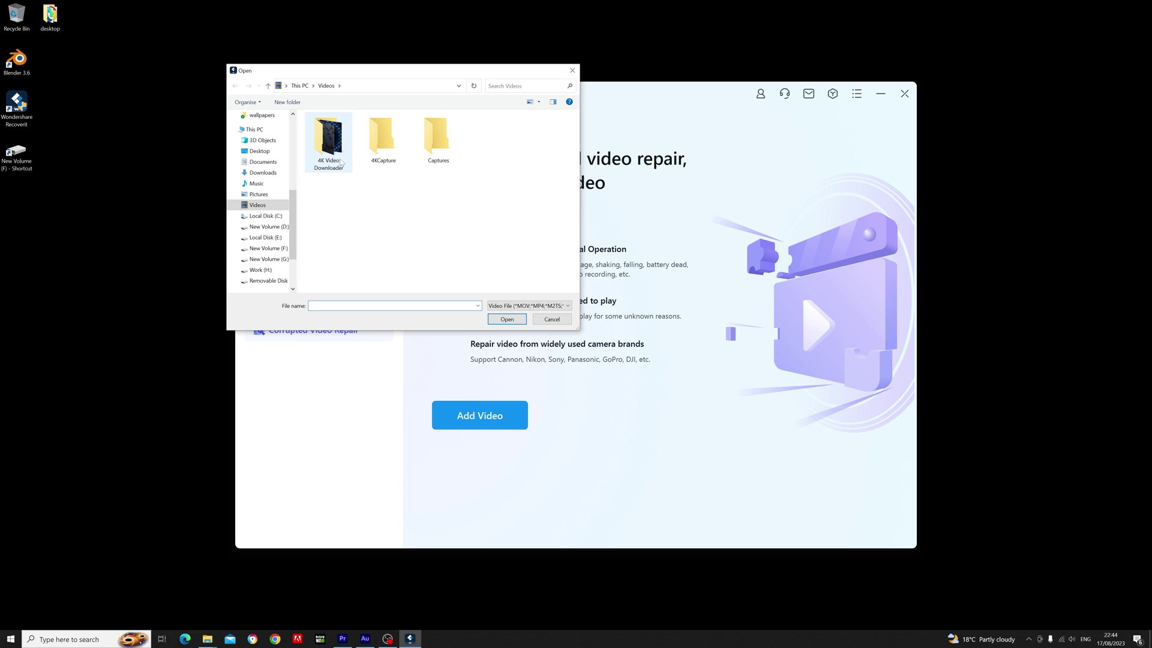
{"action": "left_click", "coordinate": [269, 216]}
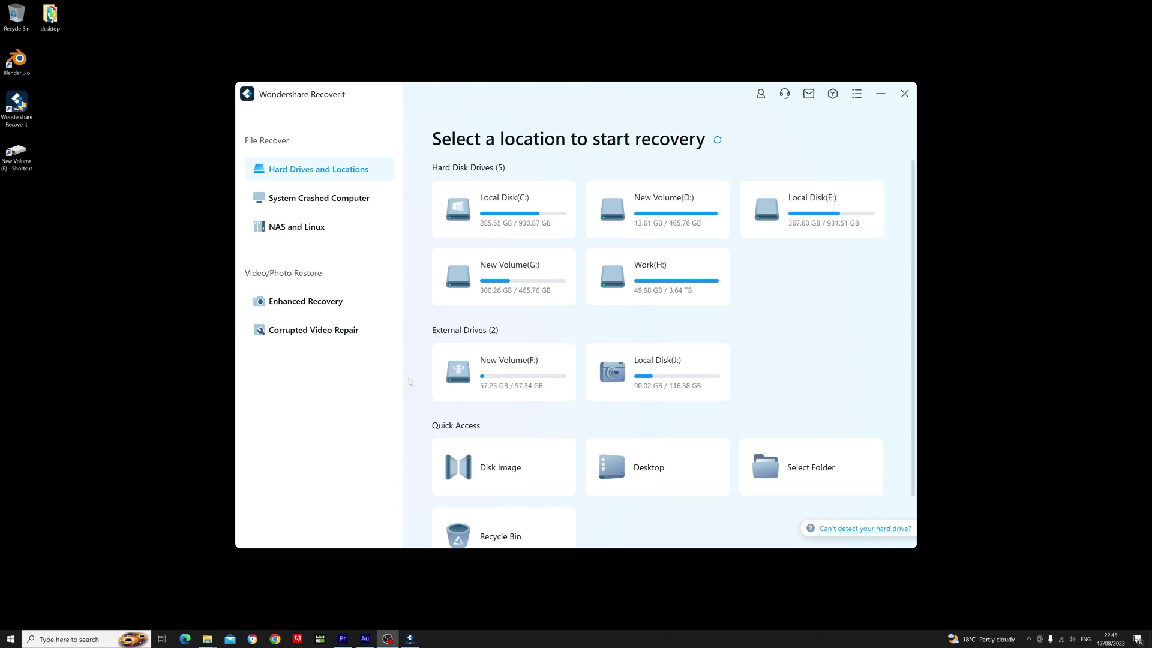
{"action": "left_click", "coordinate": [285, 306]}
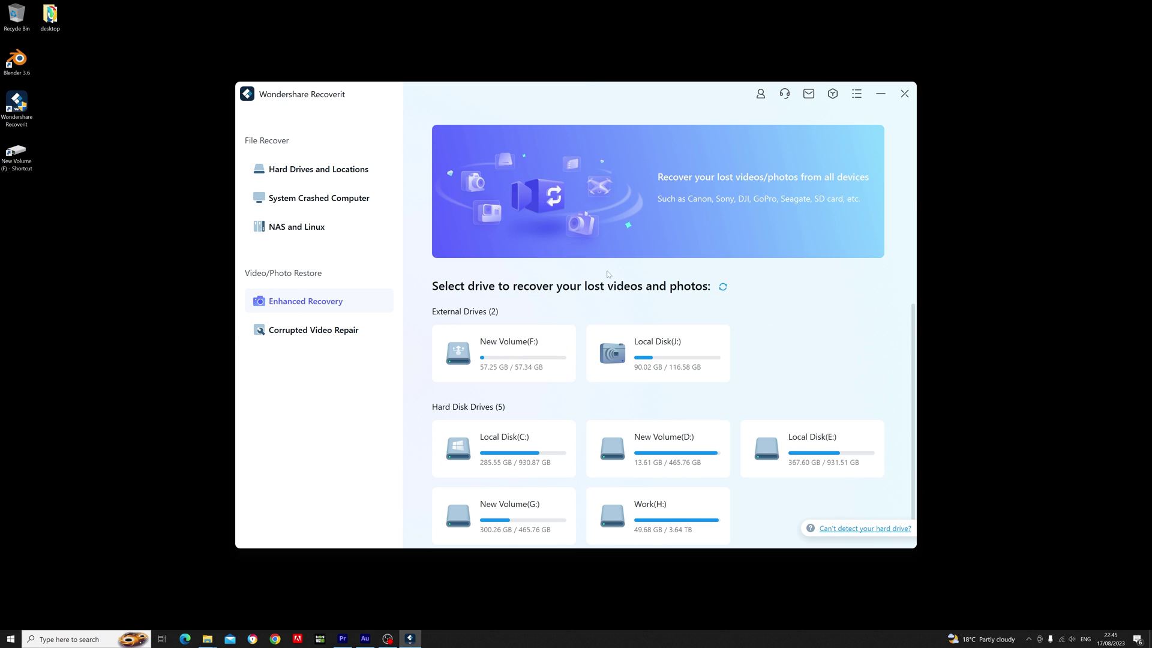
Step: Deep-scan New Volume (F:) for MP4 only and browse the Video > Other Videos > mp4 results
{"action": "left_click", "coordinate": [505, 327]}
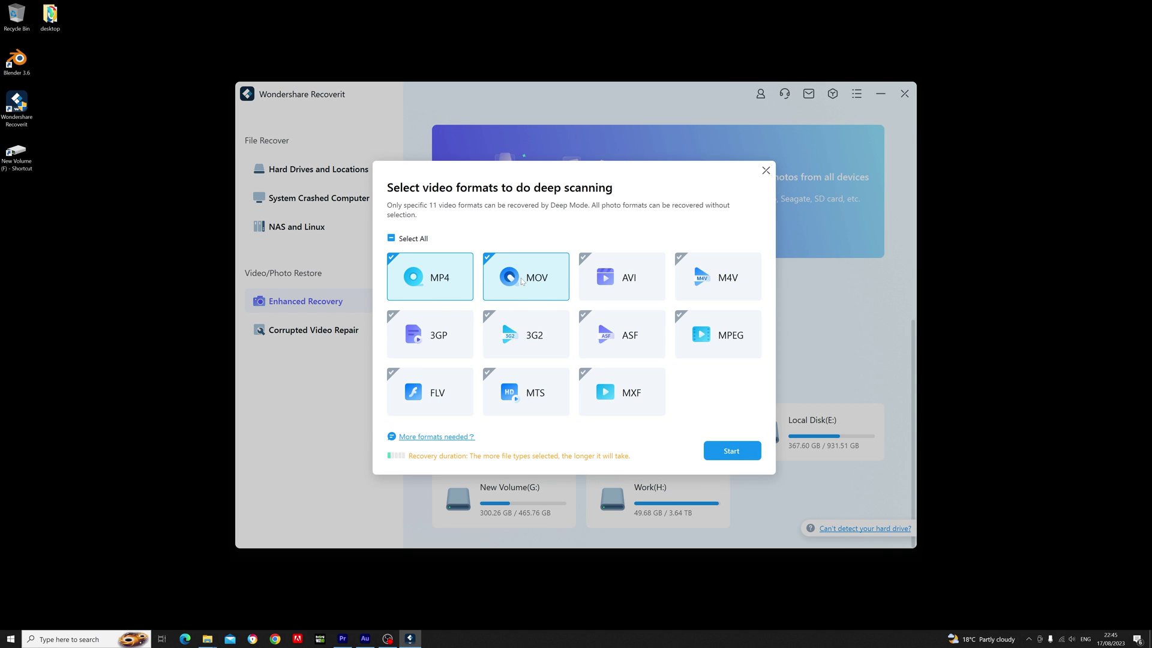
{"action": "left_click", "coordinate": [434, 281]}
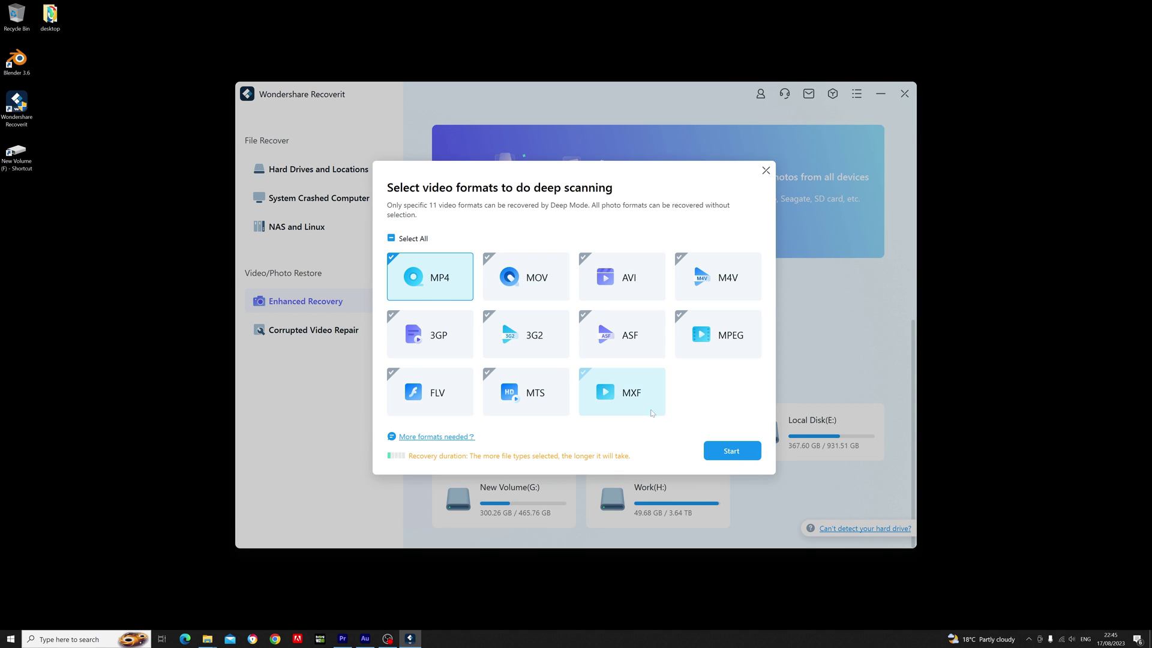
{"action": "left_click", "coordinate": [714, 451]}
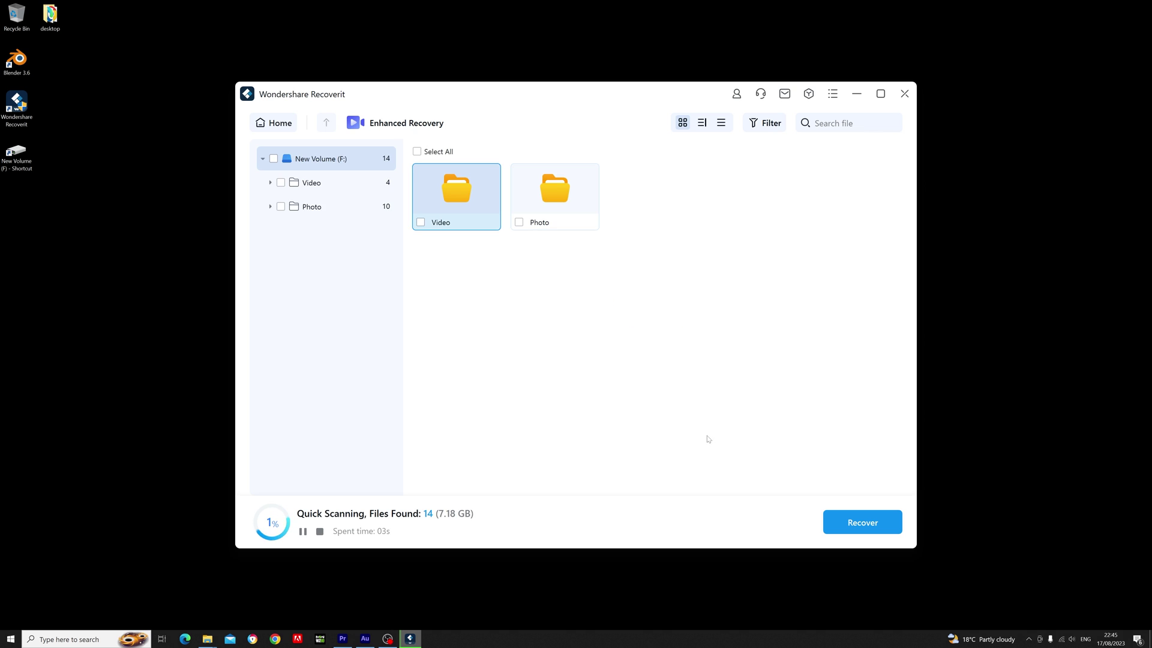
{"action": "left_click", "coordinate": [354, 191]}
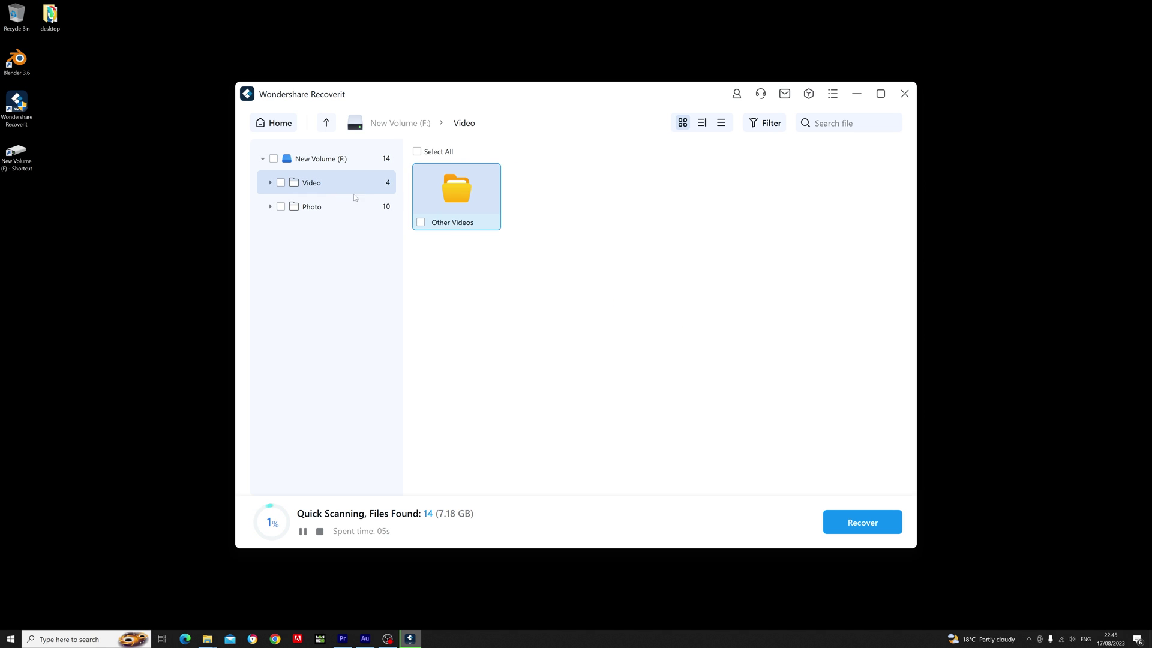
{"action": "double_click", "coordinate": [459, 191]}
{"action": "double_click", "coordinate": [451, 212]}
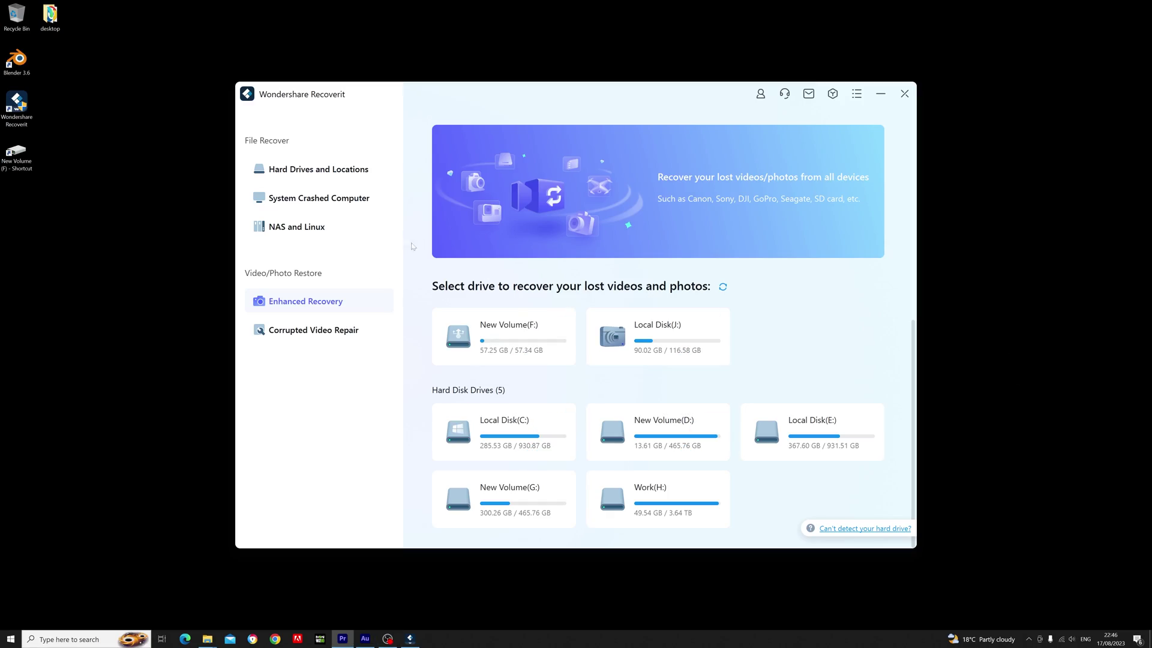
Step: Visit System Crashed Computer, NAS and Linux, Enhanced Recovery, Corrupted Video Repair, then Hard Drives and Locations
{"action": "left_click", "coordinate": [340, 205]}
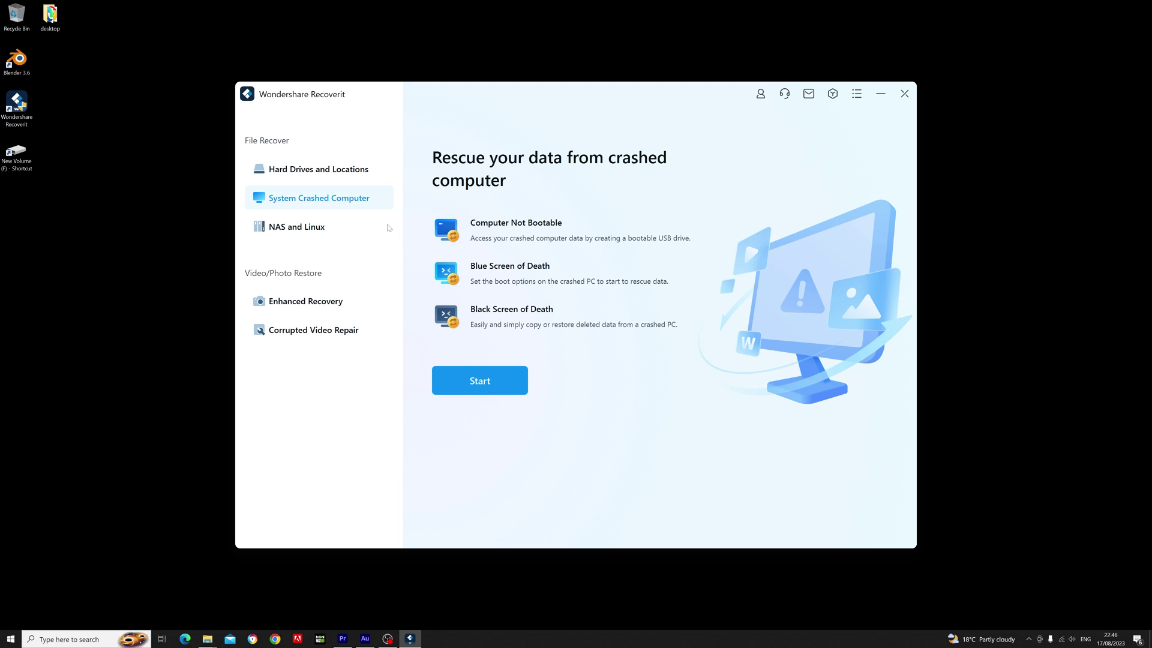
{"action": "left_click", "coordinate": [306, 231]}
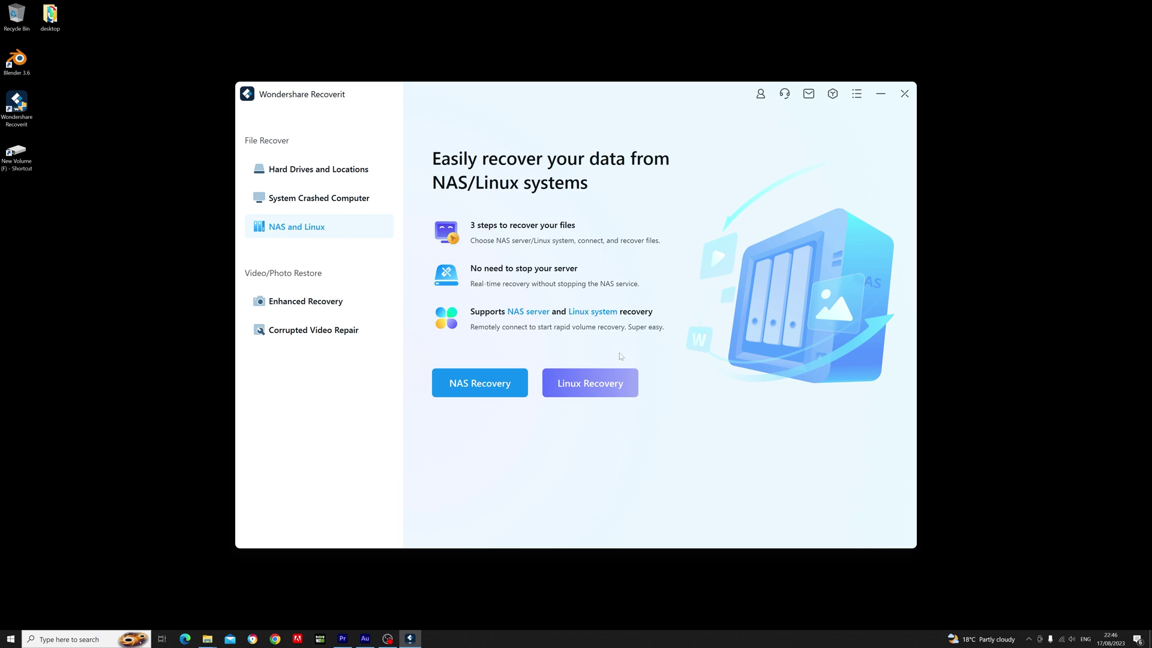
{"action": "left_click", "coordinate": [357, 305]}
{"action": "left_click", "coordinate": [318, 335]}
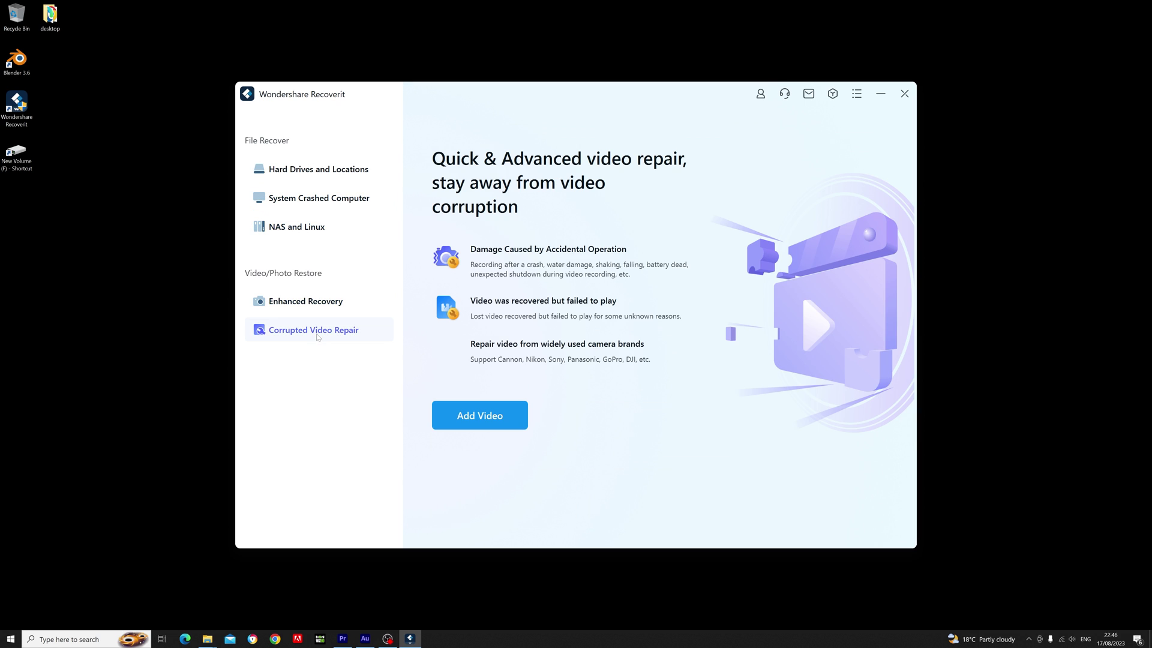
{"action": "left_click", "coordinate": [306, 171]}
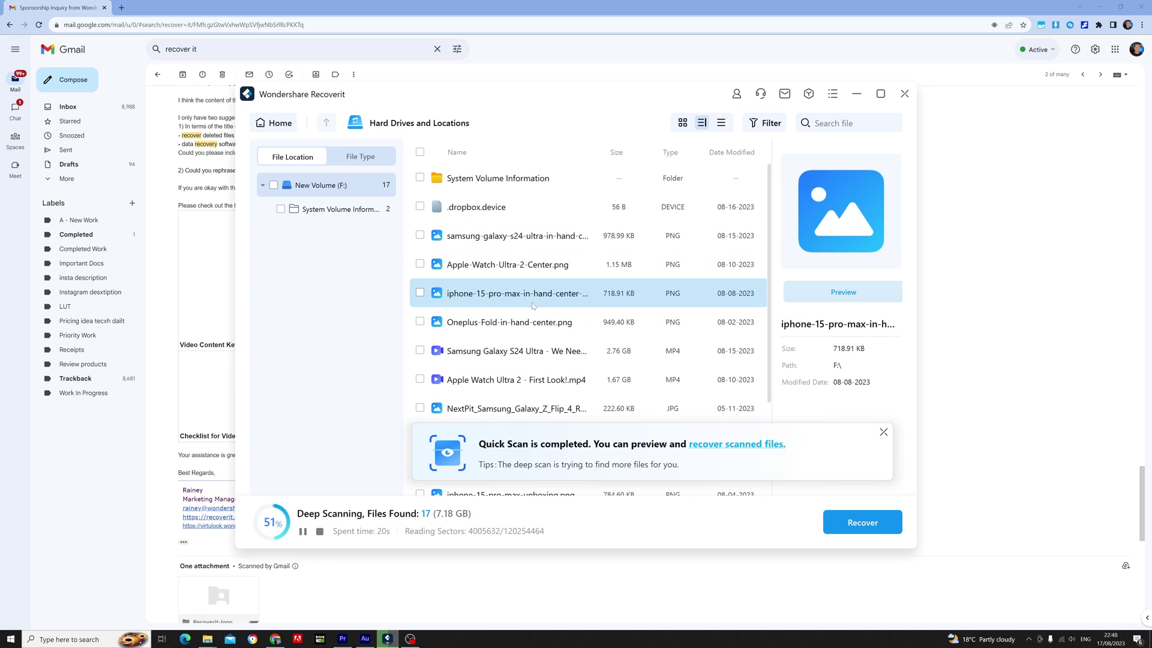
Step: Preview the iPhone 15 Pro Max photo full-size, then dismiss the Quick Scan completed notice
{"action": "left_click", "coordinate": [861, 292]}
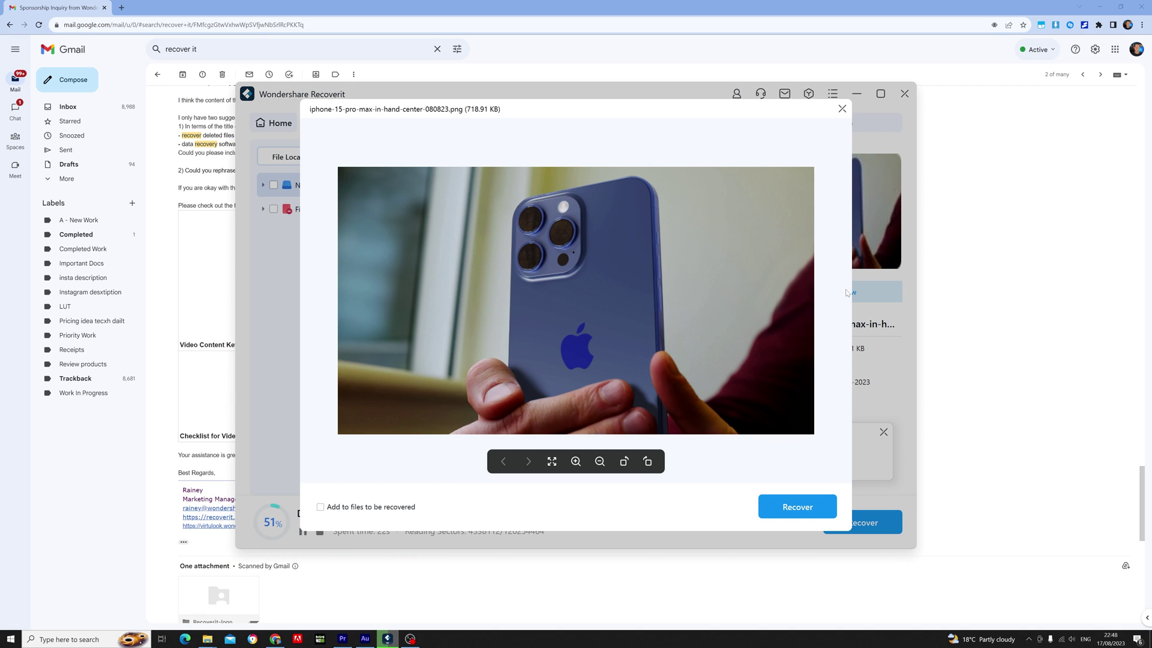
{"action": "left_click", "coordinate": [843, 110]}
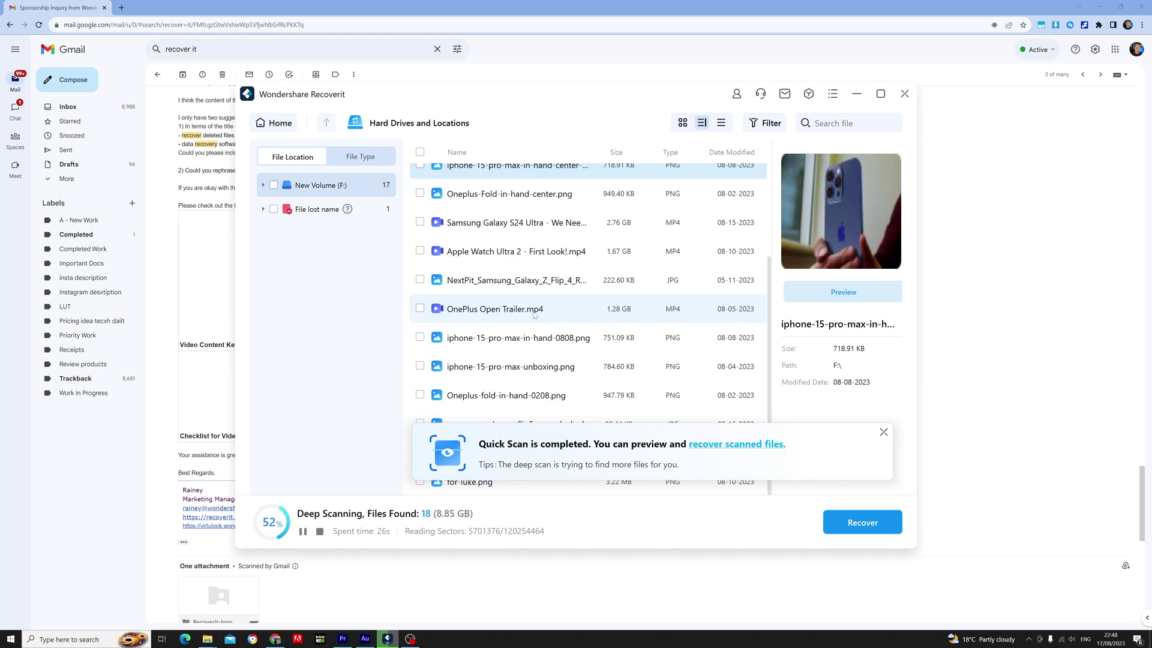
{"action": "left_click", "coordinate": [882, 433]}
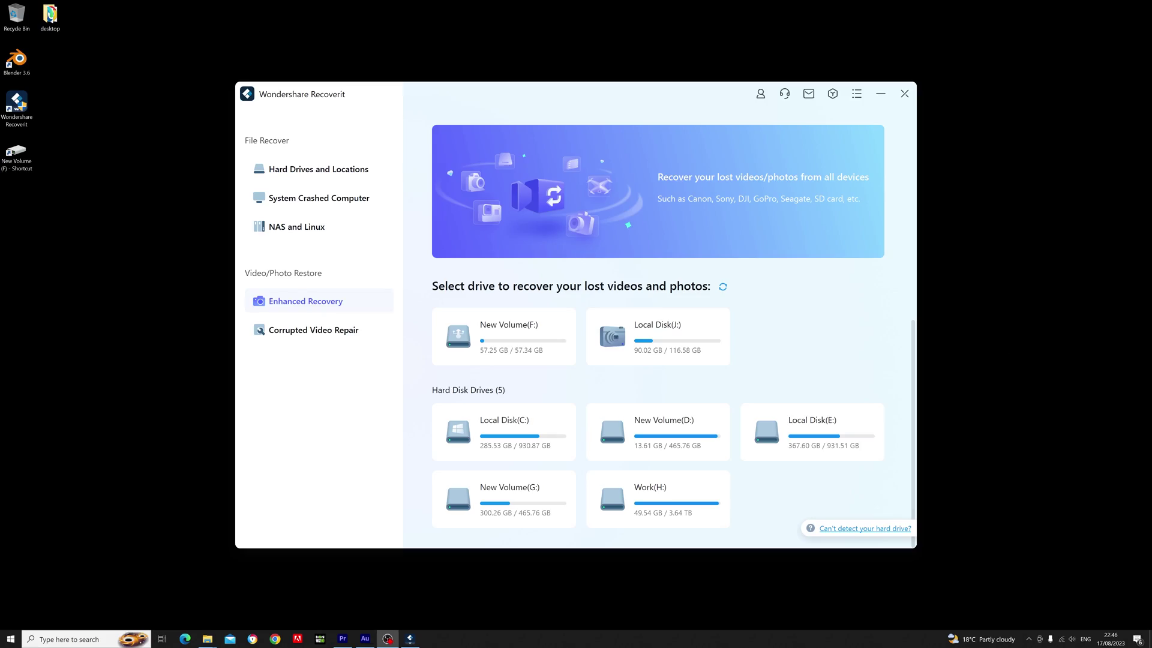
Step: Go from System Crashed Computer to the NAS and Linux page with its NAS and Linux Recovery options
{"action": "left_click", "coordinate": [340, 204]}
{"action": "left_click", "coordinate": [307, 232]}
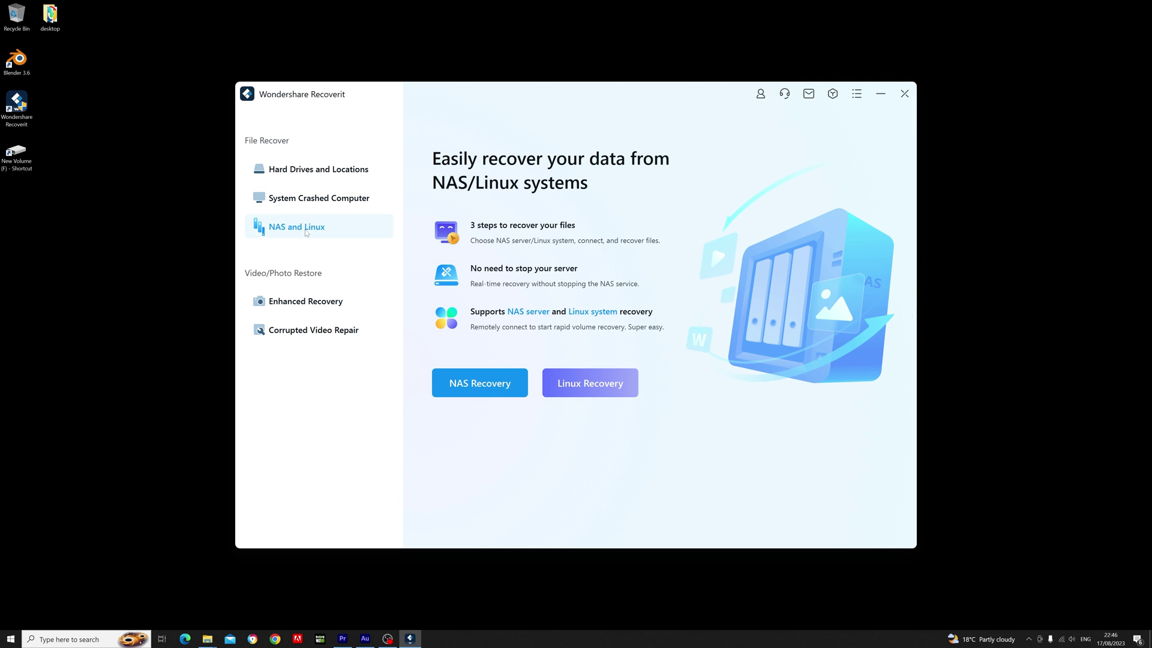